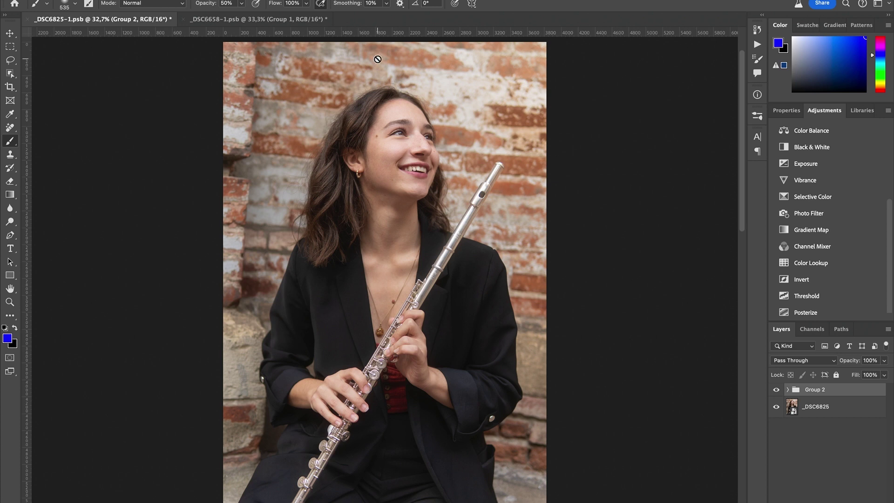
pyautogui.scroll(5, 823, 179)
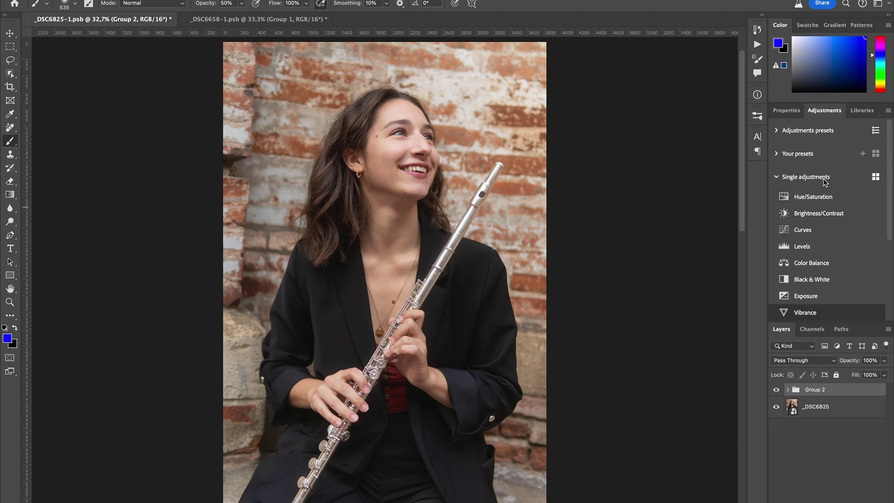
pyautogui.scroll(-5, 824, 179)
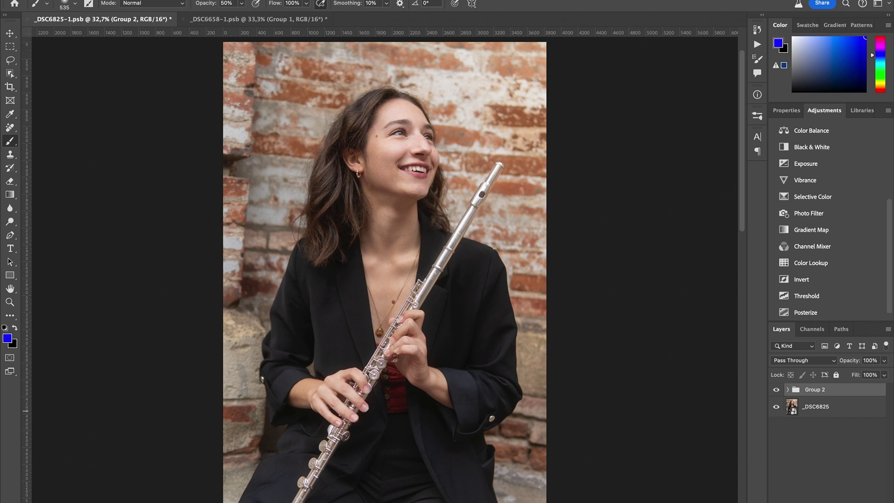
# On a new layer, mark the brick wall with orange brush strokes and outline the woman's face and neckline in orange.
pyautogui.hotkey('ctrl', 'alt', 'shift', 'n')
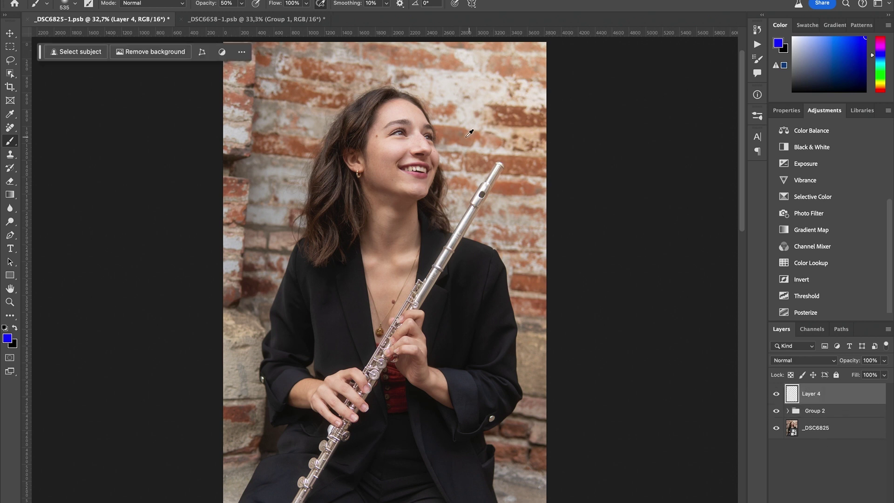
pyautogui.keyDown('alt'); pyautogui.click(467, 139); pyautogui.keyUp('alt')
pyautogui.click(865, 38)
pyautogui.moveTo(308, 88); pyautogui.dragTo(258, 87)
pyautogui.moveTo(326, 44); pyautogui.dragTo(223, 115)
pyautogui.moveTo(348, 70); pyautogui.dragTo(223, 177)
pyautogui.moveTo(289, 176); pyautogui.dragTo(227, 244)
pyautogui.moveTo(437, 88); pyautogui.dragTo(507, 45)
pyautogui.moveTo(536, 91); pyautogui.dragTo(486, 145)
pyautogui.moveTo(545, 227); pyautogui.dragTo(531, 244)
pyautogui.moveTo(546, 360); pyautogui.dragTo(532, 375)
pyautogui.moveTo(546, 458); pyautogui.dragTo(521, 475)
pyautogui.moveTo(271, 277); pyautogui.dragTo(230, 428)
pyautogui.moveTo(386, 104)
pyautogui.mouseDown()
pyautogui.moveTo(374, 316)
pyautogui.moveTo(417, 254)
pyautogui.moveTo(436, 136)
pyautogui.moveTo(385, 104)
pyautogui.mouseUp()
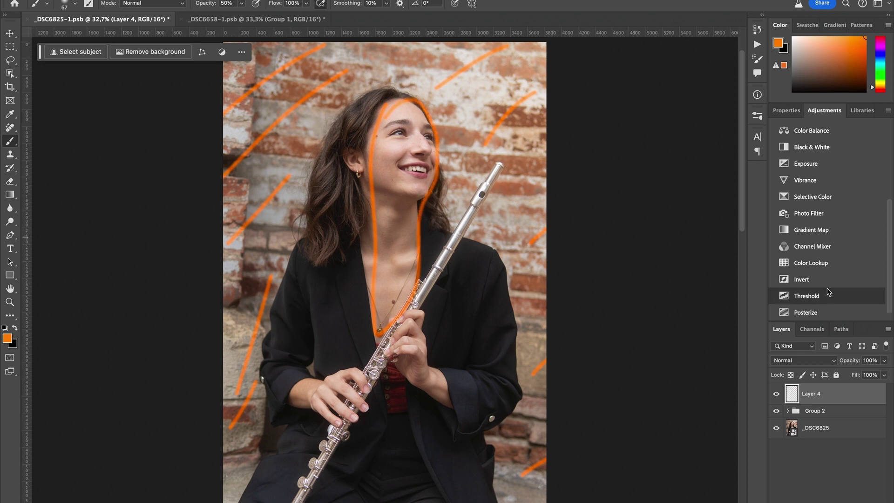
# Sample the dark red of the top, switch to a saturated red and scribble over the top.
pyautogui.keyDown('alt'); pyautogui.click(398, 373); pyautogui.keyUp('alt')
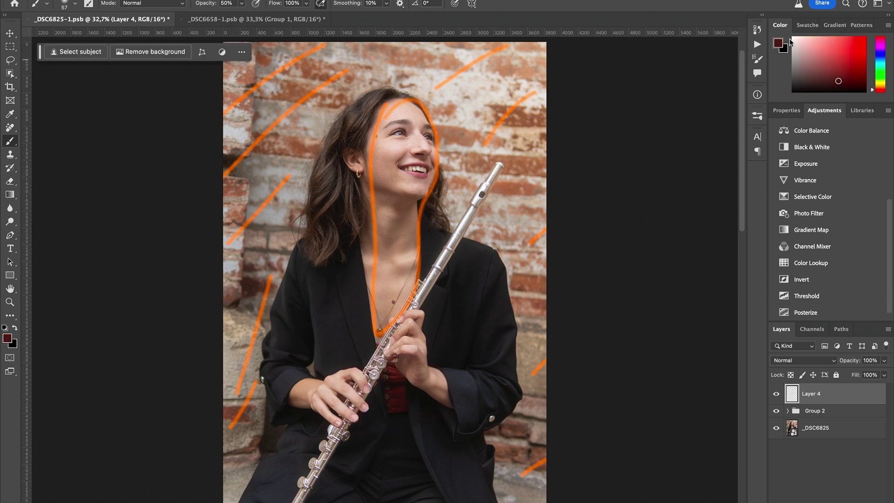
pyautogui.moveTo(402, 351)
pyautogui.mouseDown()
pyautogui.moveTo(394, 352)
pyautogui.moveTo(402, 407)
pyautogui.mouseUp()
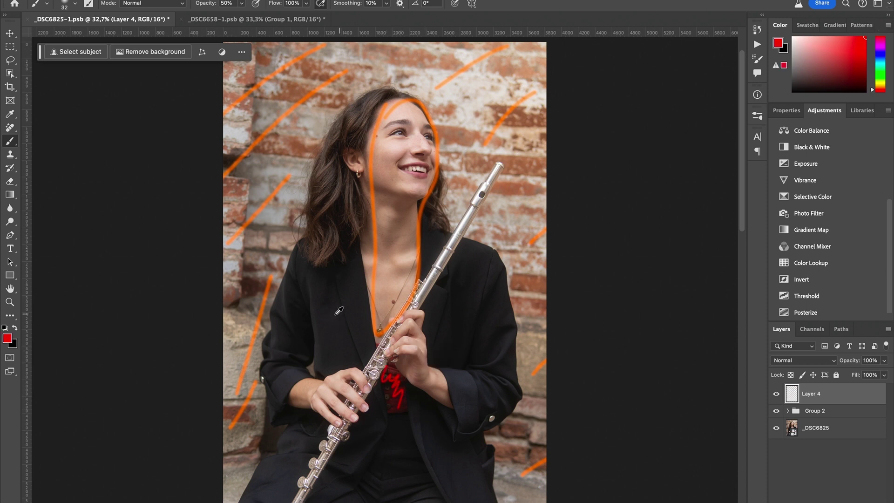
# Sample the jacket's color, choose a saturated blue and mark the jacket and trousers with short diagonal strokes.
pyautogui.keyDown('alt'); pyautogui.click(333, 309); pyautogui.keyUp('alt')
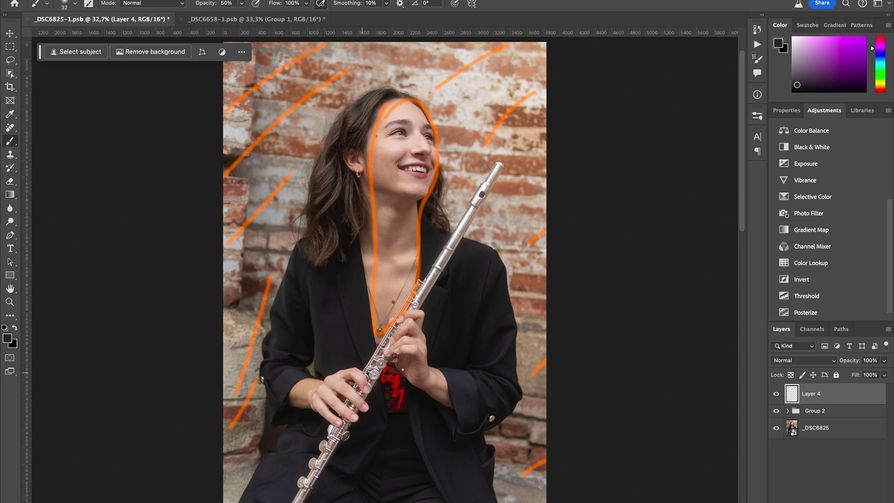
pyautogui.click(865, 36)
pyautogui.moveTo(872, 50); pyautogui.dragTo(874, 36)
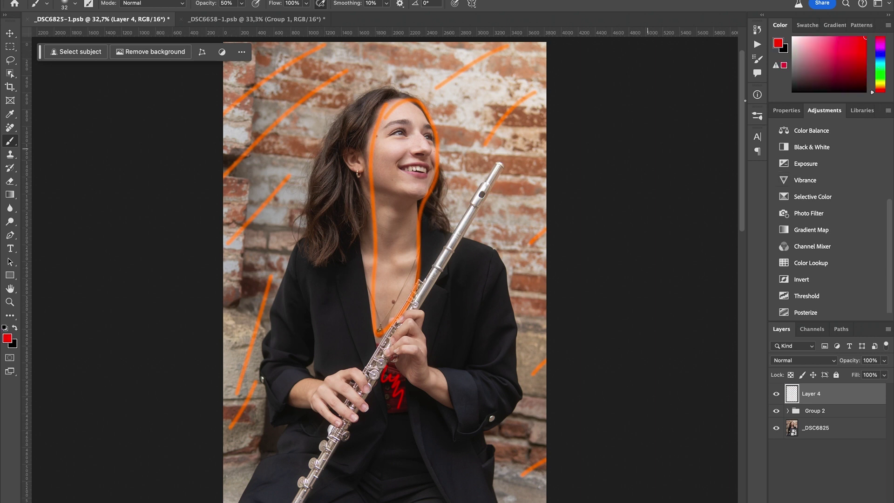
pyautogui.moveTo(873, 46); pyautogui.dragTo(874, 53)
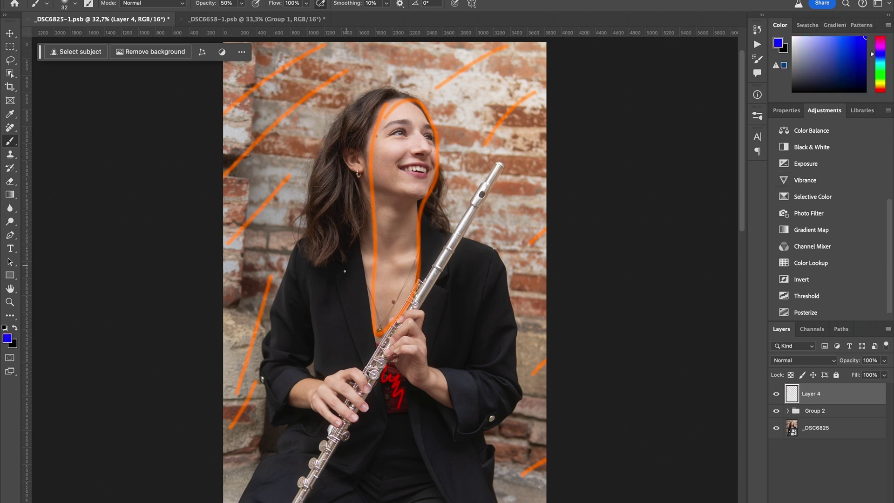
pyautogui.moveTo(286, 295); pyautogui.dragTo(339, 249)
pyautogui.moveTo(291, 349); pyautogui.dragTo(342, 294)
pyautogui.moveTo(345, 345)
pyautogui.mouseDown()
pyautogui.moveTo(308, 377)
pyautogui.moveTo(339, 378)
pyautogui.mouseUp()
pyautogui.moveTo(278, 479); pyautogui.dragTo(294, 461)
pyautogui.moveTo(333, 502); pyautogui.dragTo(400, 447)
pyautogui.moveTo(405, 502); pyautogui.dragTo(472, 477)
pyautogui.moveTo(438, 439); pyautogui.dragTo(474, 394)
pyautogui.moveTo(481, 369); pyautogui.dragTo(488, 358)
pyautogui.moveTo(477, 320); pyautogui.dragTo(482, 307)
pyautogui.moveTo(463, 278); pyautogui.dragTo(474, 256)
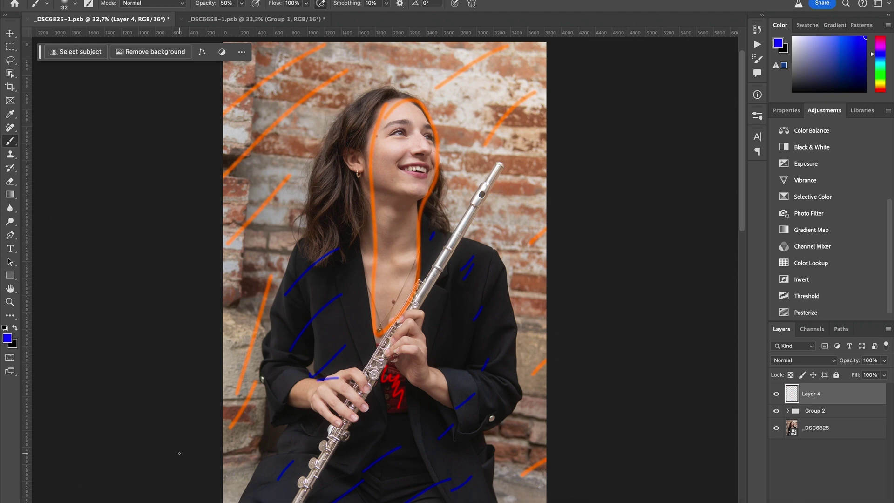
# Switch to Adobe Color and compare the Analogous, Monochromatic, Complementary and Split Complementary harmonies on the color wheel.
pyautogui.click(166, 500)
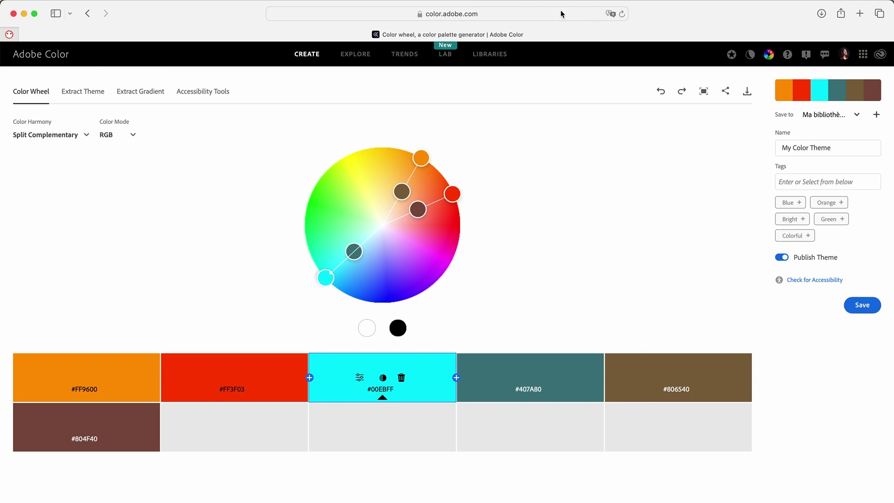
pyautogui.click(52, 136)
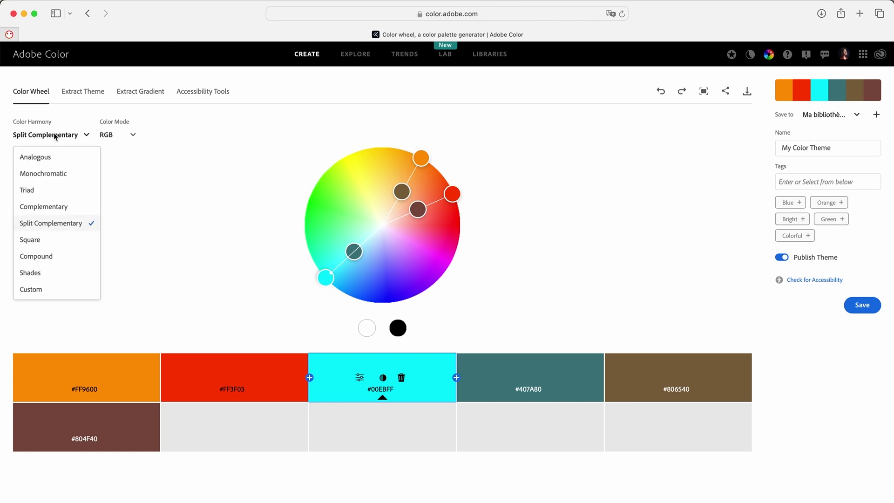
pyautogui.click(62, 159)
pyautogui.click(32, 136)
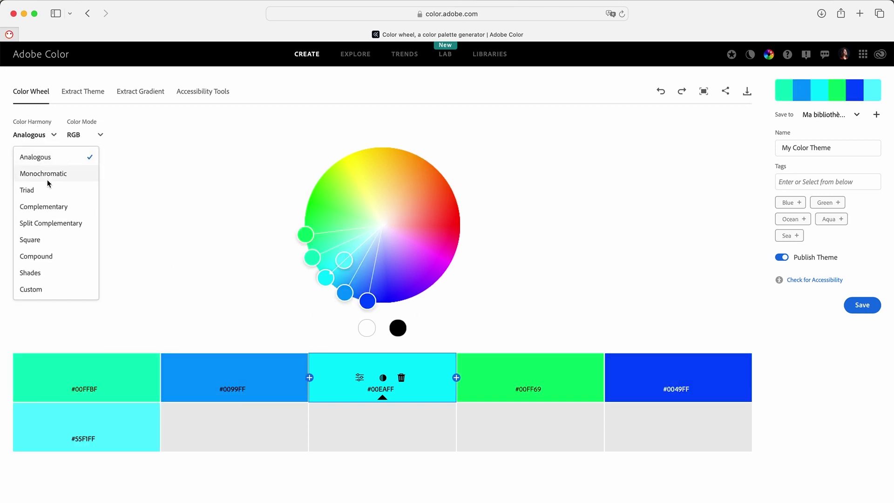
pyautogui.click(49, 181)
pyautogui.click(35, 137)
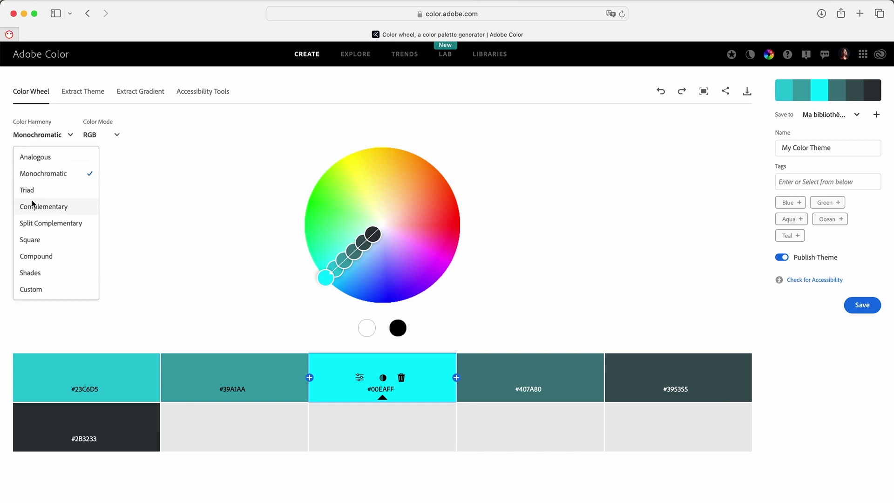
pyautogui.click(32, 205)
pyautogui.click(54, 135)
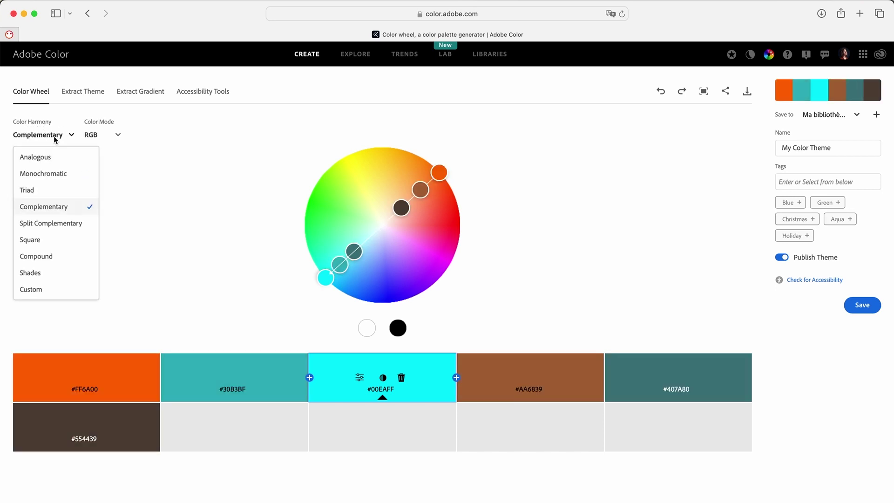
pyautogui.click(58, 224)
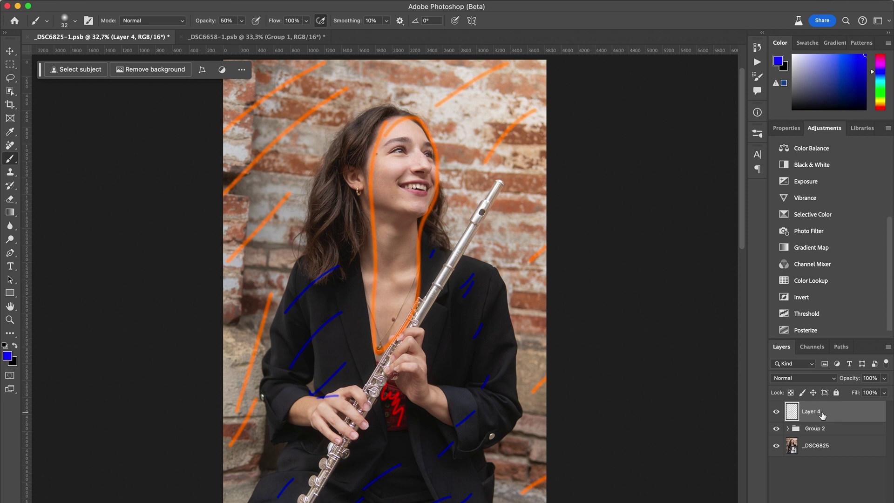
# Delete the layer holding the color markings in Photoshop.
pyautogui.press('BackSpace')
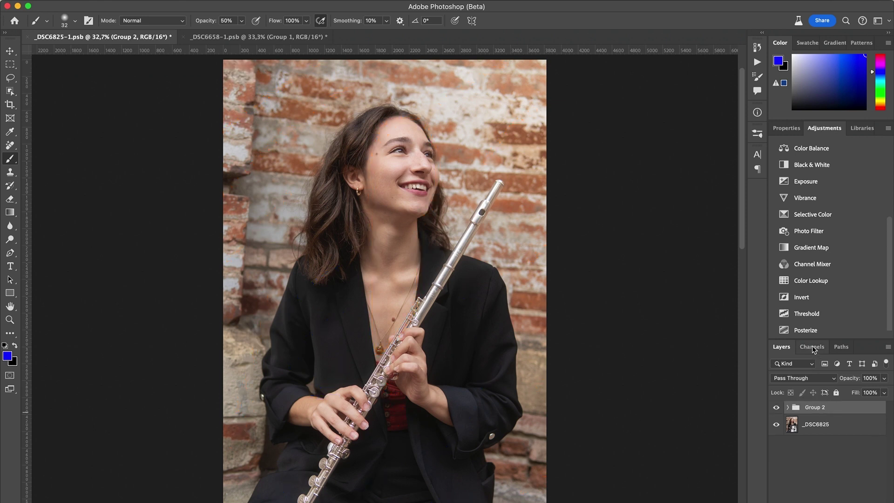
# Add a Curves adjustment layer above the group and select the subject on the photo layer.
pyautogui.scroll(5, 825, 241)
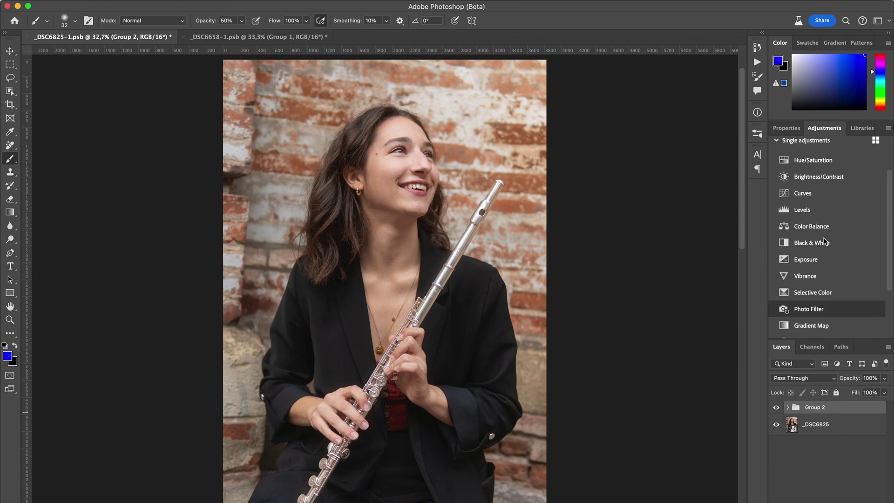
pyautogui.click(824, 202)
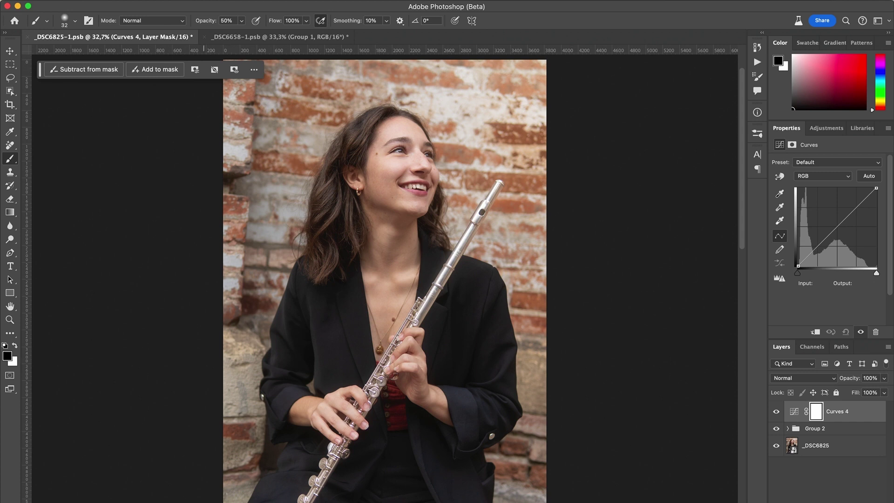
pyautogui.click(796, 447)
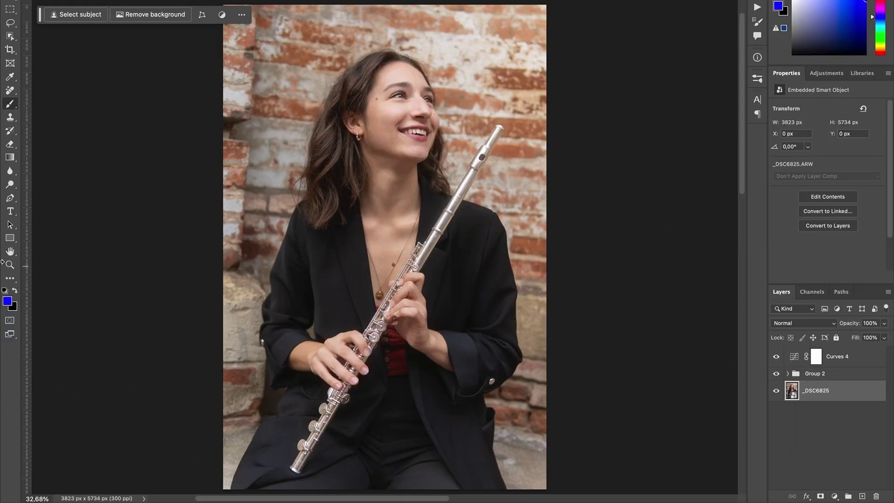
pyautogui.click(74, 14)
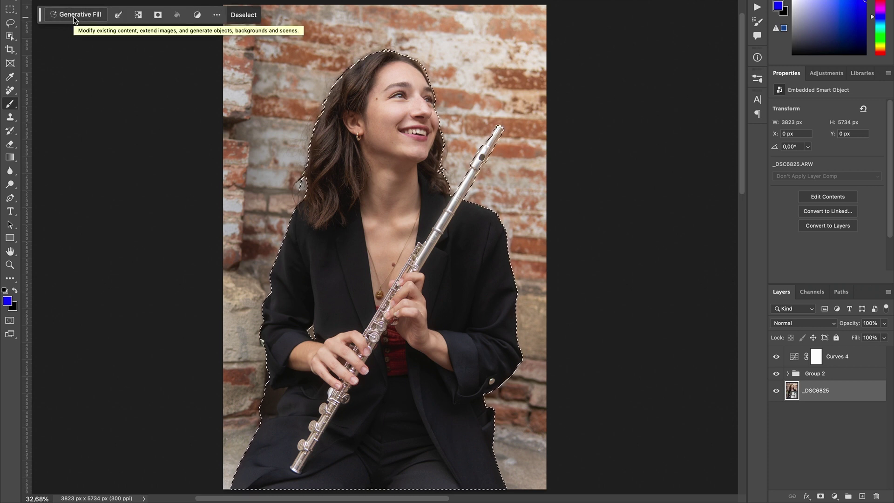
# Replace the Curves layer's mask with one made from the subject selection and inspect the mask.
pyautogui.rightClick(817, 364)
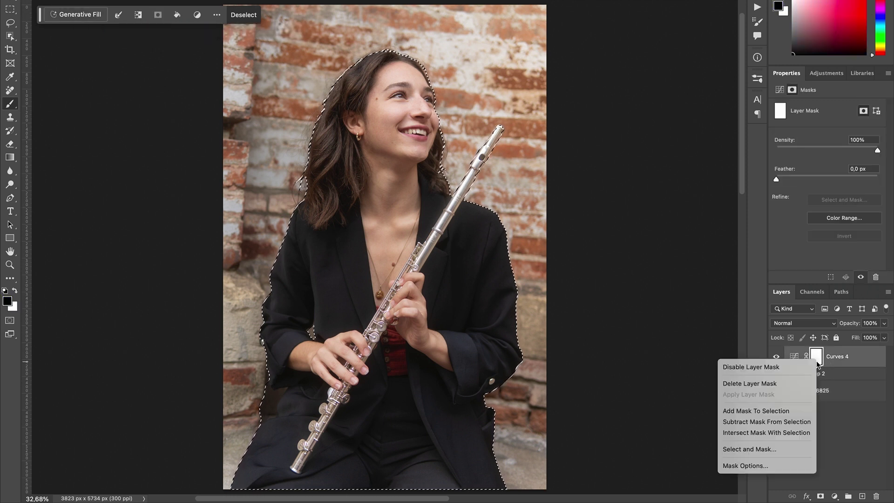
pyautogui.click(749, 385)
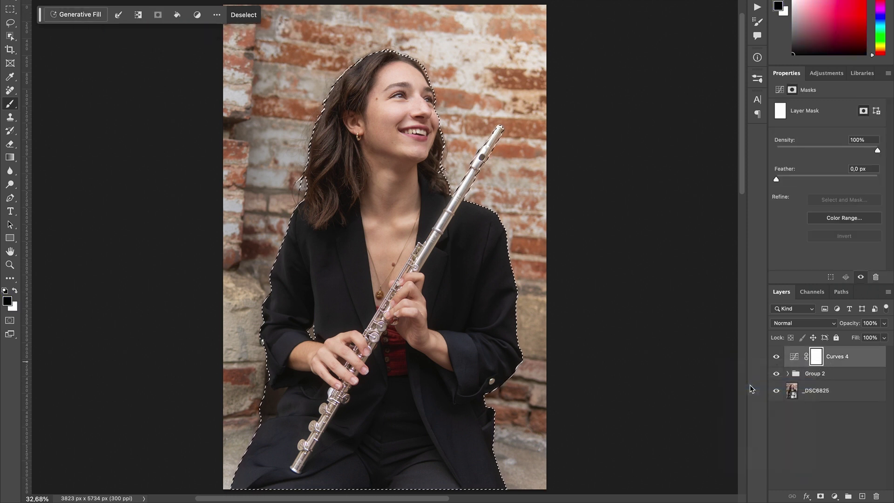
pyautogui.click(821, 496)
pyautogui.keyDown('alt'); pyautogui.click(816, 362); pyautogui.keyUp('alt')
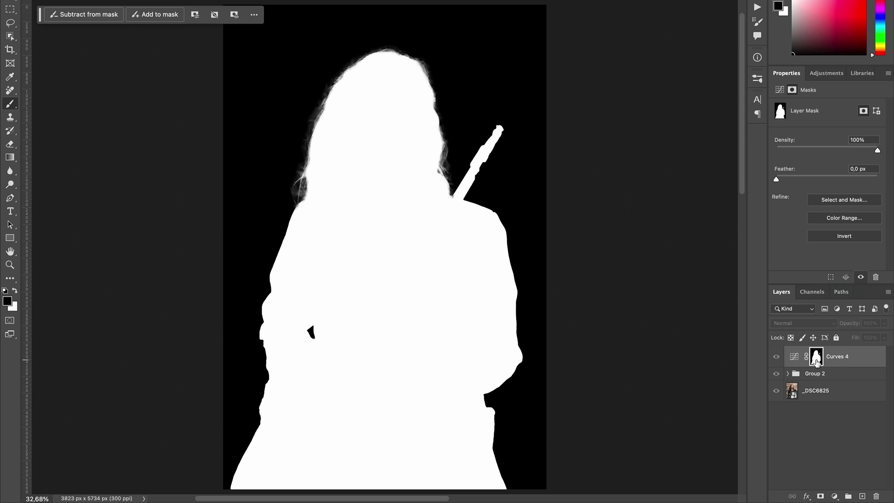
pyautogui.keyDown('alt'); pyautogui.click(816, 362); pyautogui.keyUp('alt')
# Raise the shadow point of the Curves layer's Blue channel slightly and compare the photo with and without the adjustment.
pyautogui.click(794, 358)
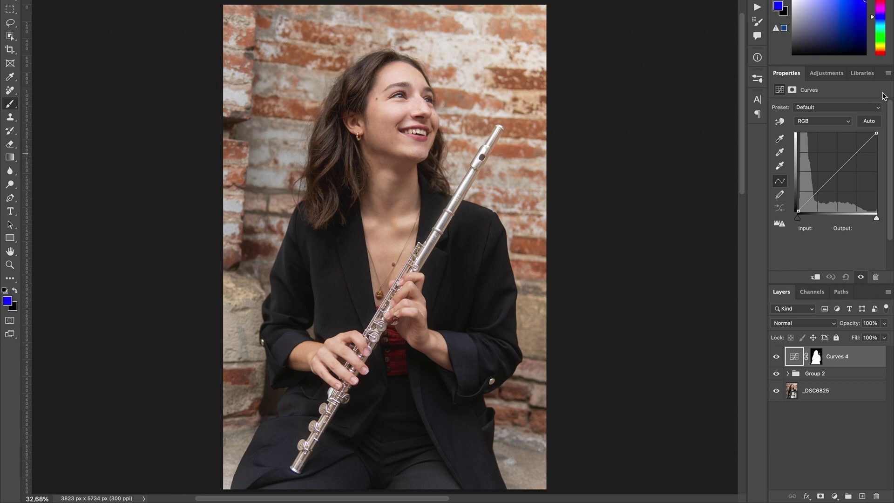
pyautogui.click(828, 121)
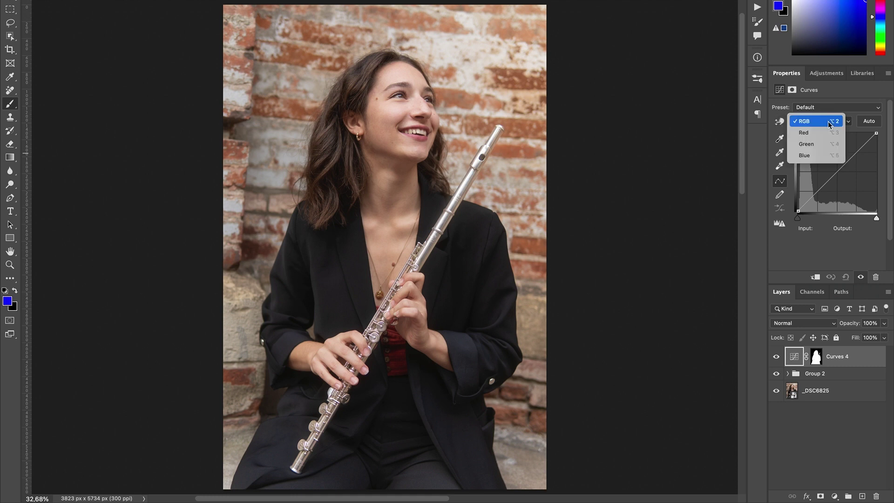
pyautogui.click(815, 158)
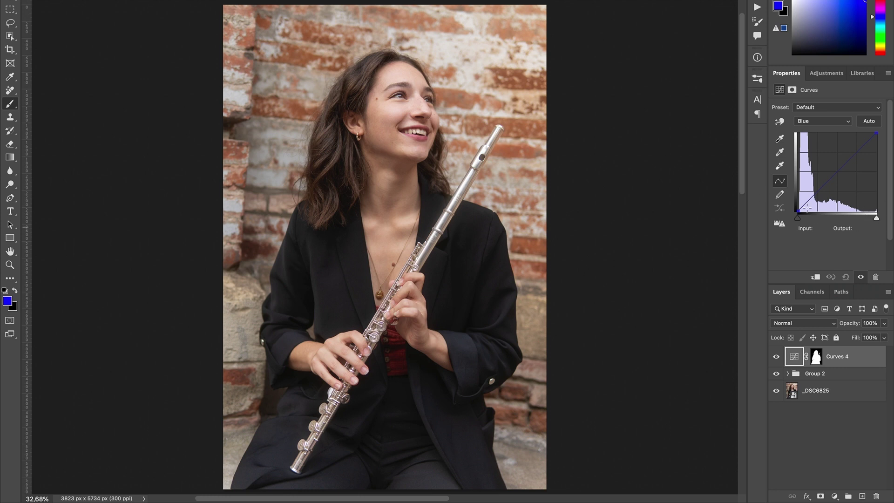
pyautogui.moveTo(798, 211); pyautogui.dragTo(796, 172)
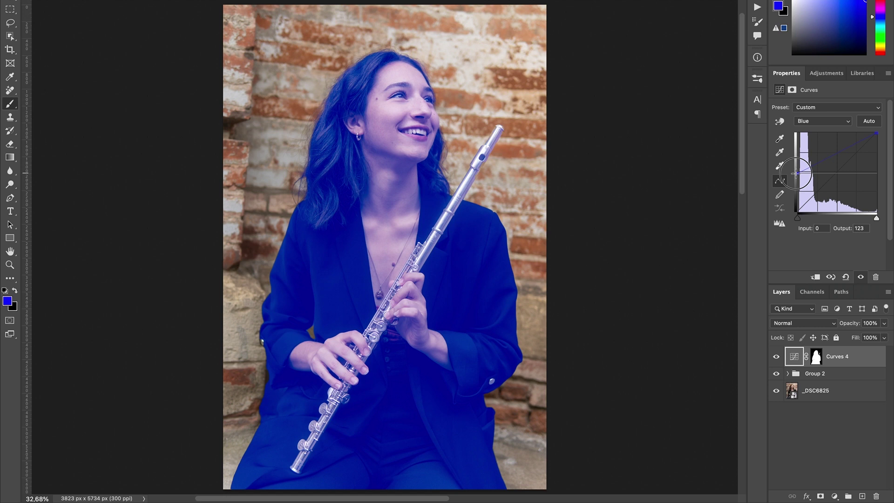
pyautogui.moveTo(796, 173); pyautogui.dragTo(787, 218)
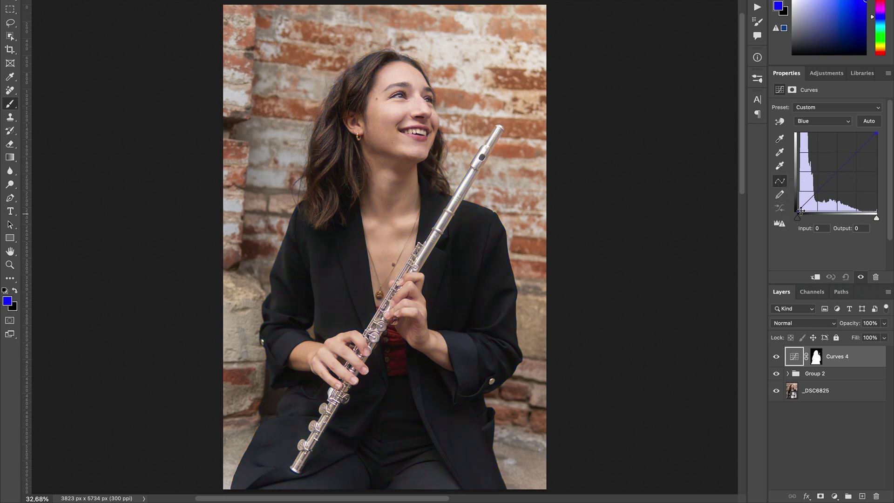
pyautogui.click(799, 211)
pyautogui.moveTo(798, 208); pyautogui.dragTo(797, 207)
pyautogui.click(775, 358)
pyautogui.click(775, 358)
# Paint black on the Curves layer's mask over the face, neck, chest and hands to exclude the skin.
pyautogui.click(816, 357)
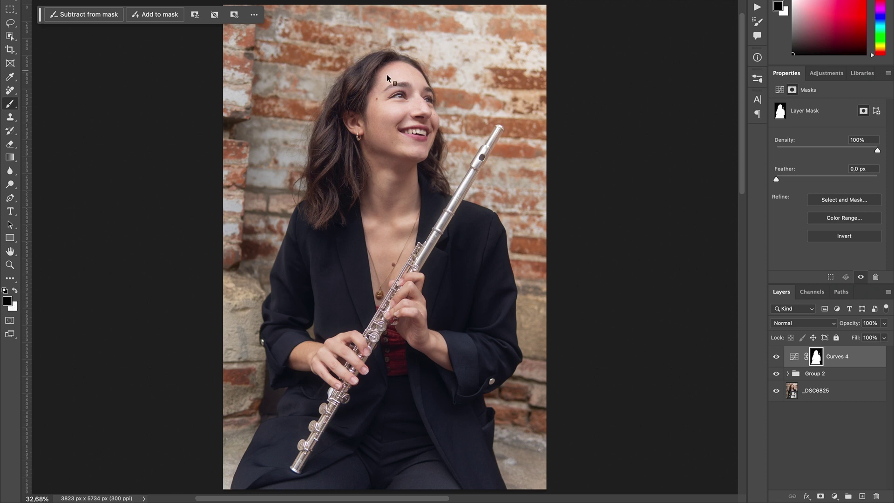
pyautogui.moveTo(403, 95); pyautogui.dragTo(392, 100)
pyautogui.moveTo(379, 240); pyautogui.dragTo(364, 240)
pyautogui.moveTo(407, 282); pyautogui.dragTo(413, 277)
pyautogui.moveTo(326, 358); pyautogui.dragTo(307, 360)
# Resize the brush and refine the Curves layer's mask over both hands with black.
pyautogui.press(']')
pyautogui.press(']')
pyautogui.press(']')
pyautogui.press(']')
pyautogui.press(']')
pyautogui.press(']')
pyautogui.press(']')
pyautogui.moveTo(419, 355); pyautogui.dragTo(407, 355)
pyautogui.moveTo(326, 355); pyautogui.dragTo(324, 356)
pyautogui.press(']')
pyautogui.press('[')
pyautogui.press('[')
pyautogui.press(']')
pyautogui.press(']')
pyautogui.press(']')
pyautogui.press(']')
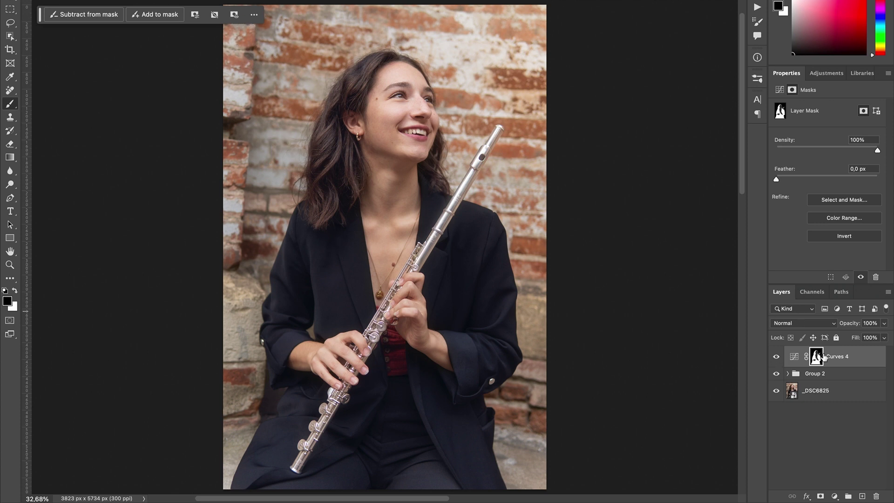
# Select the subject on the photo layer and invert the selection to cover the background.
pyautogui.click(830, 400)
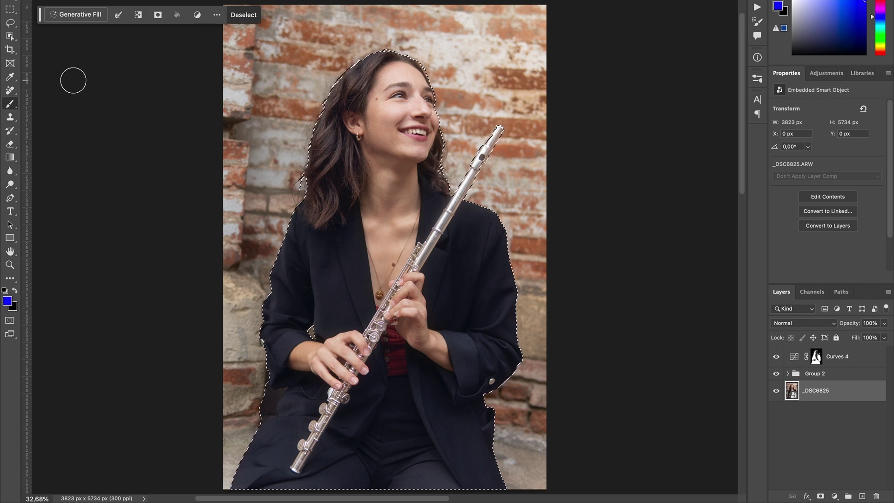
pyautogui.hotkey('ctrl', 'shift', 'i')
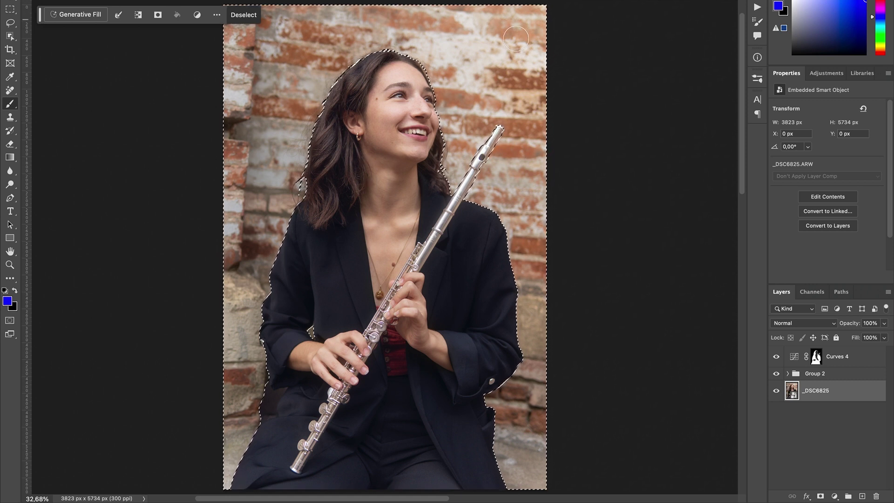
# Add a Curves adjustment layer above the clothing's Curves layer, masked to the selected background.
pyautogui.click(795, 363)
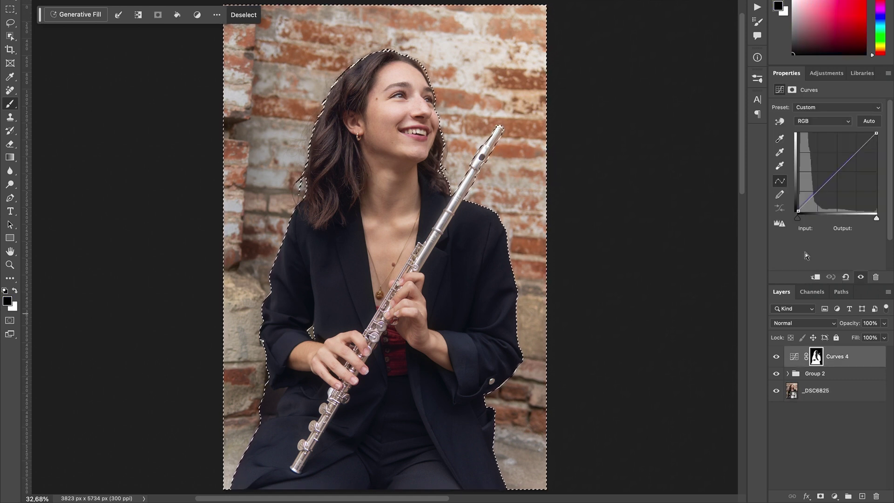
pyautogui.click(825, 73)
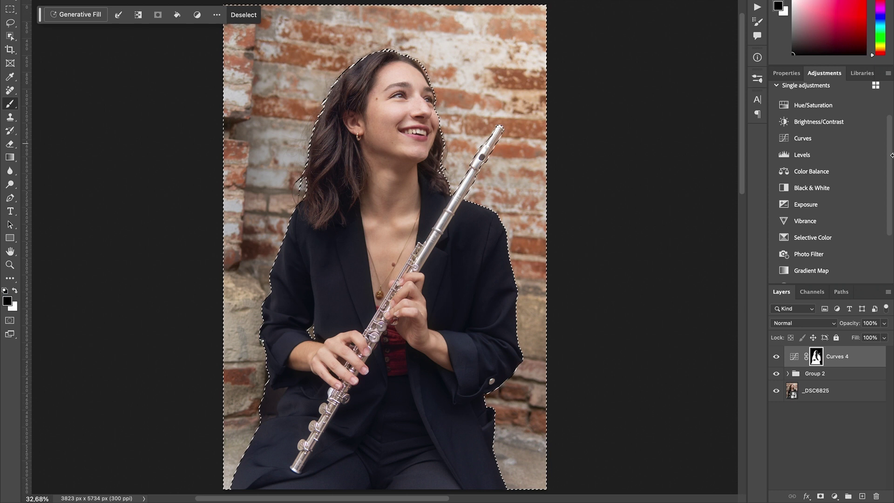
pyautogui.click(839, 146)
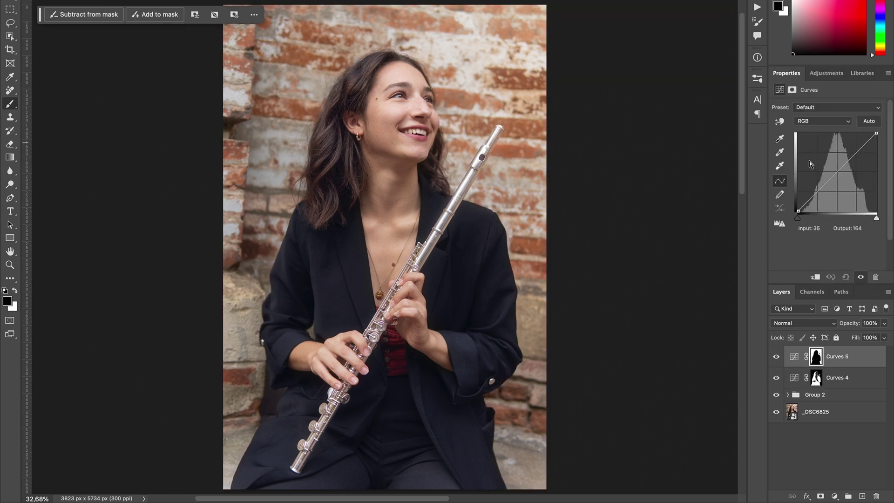
# Raise the background Curves layer's Red channel slightly at the brick tone beside the face, to output 144 at input 142.
pyautogui.click(830, 125)
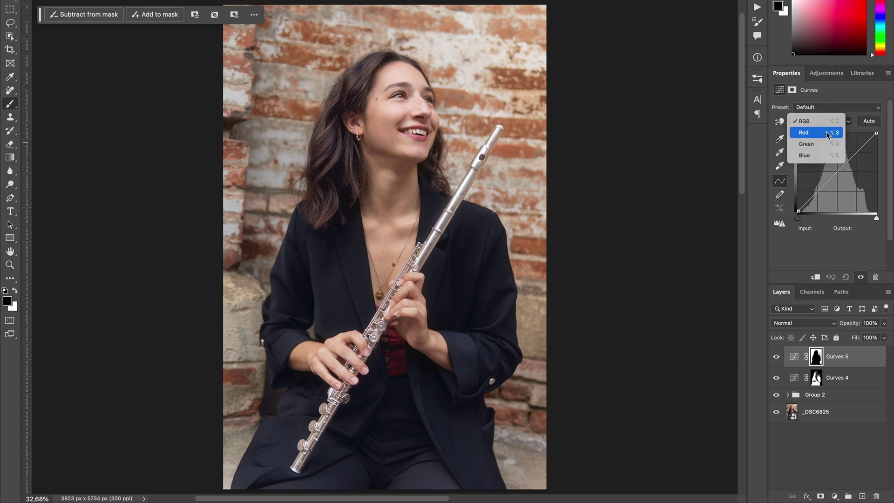
pyautogui.click(829, 135)
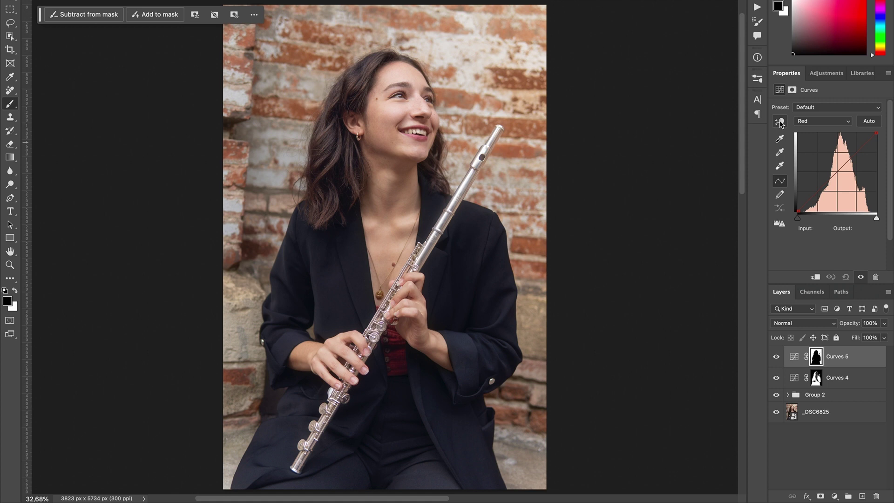
pyautogui.click(780, 121)
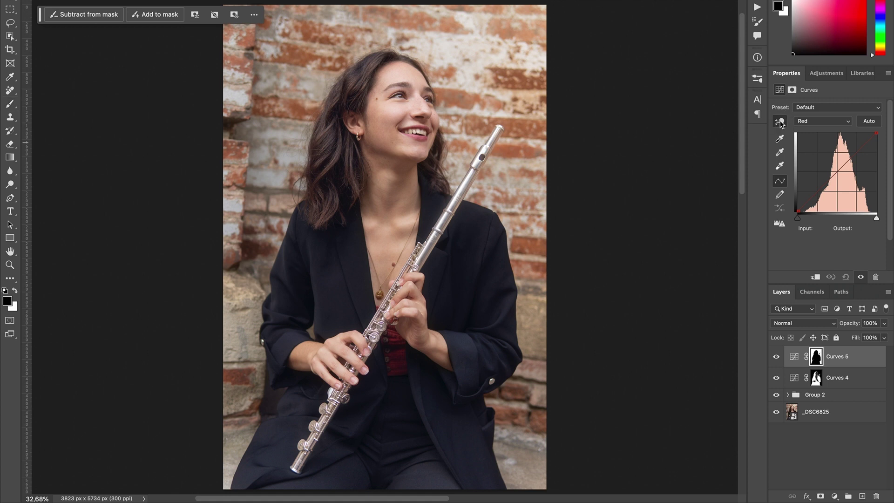
pyautogui.click(457, 89)
pyautogui.moveTo(457, 93); pyautogui.dragTo(455, 92)
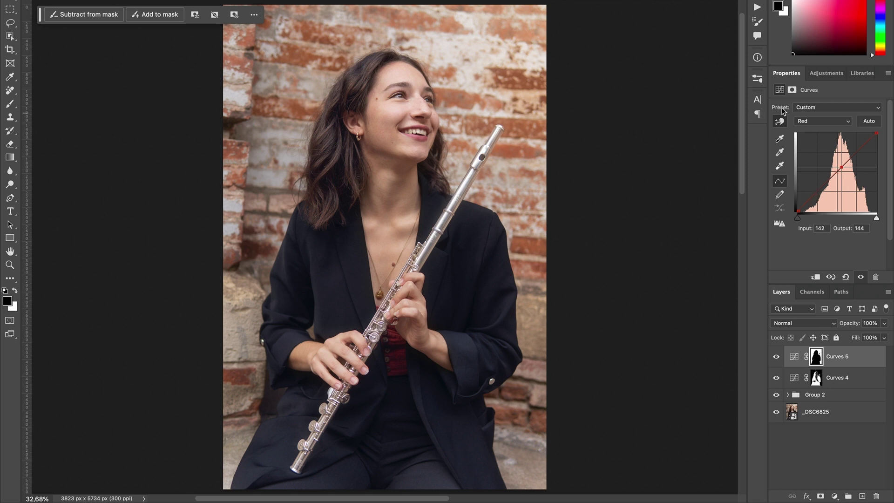
# Lower the Blue channel at the same brick tone to output 85 at input 90, and compare the photo with and without the layer.
pyautogui.click(804, 120)
pyautogui.click(815, 143)
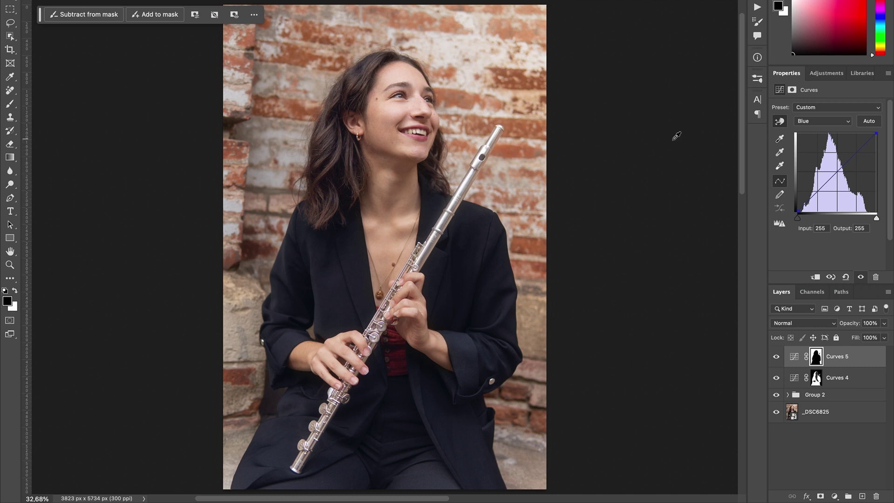
pyautogui.moveTo(455, 93); pyautogui.dragTo(458, 97)
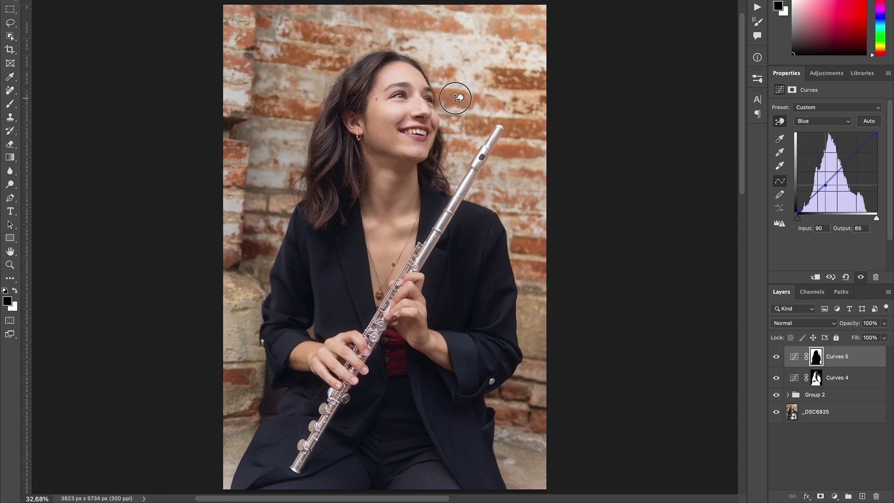
pyautogui.moveTo(458, 97); pyautogui.dragTo(459, 98)
pyautogui.moveTo(458, 98); pyautogui.dragTo(458, 97)
pyautogui.click(777, 358)
pyautogui.click(776, 358)
pyautogui.click(777, 358)
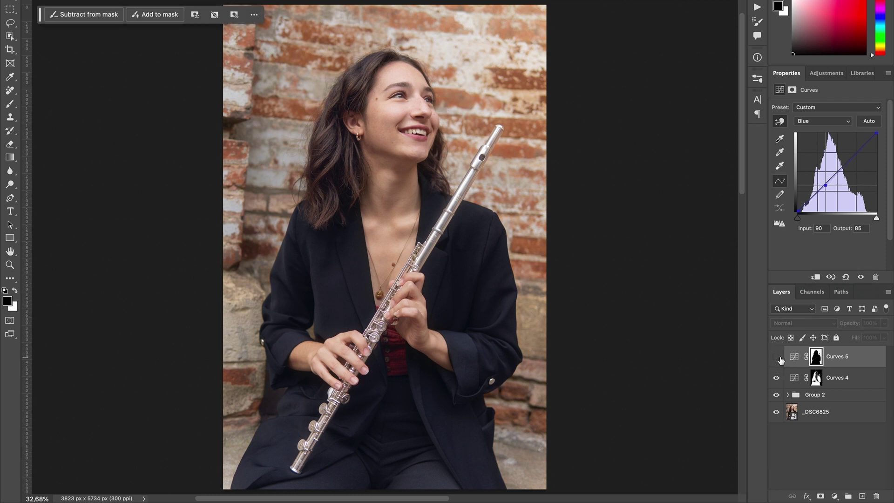
pyautogui.click(777, 358)
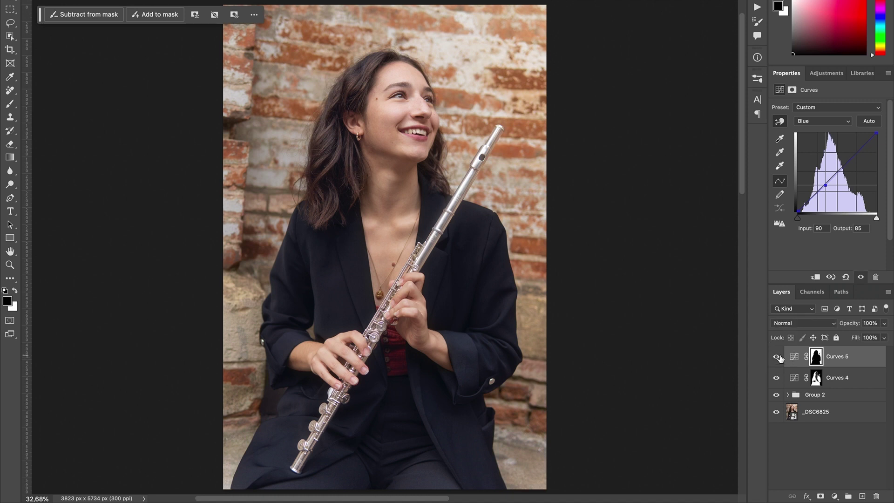
# Reduce the background Curves layer's opacity to 59% and compare the photo with and without it.
pyautogui.click(794, 357)
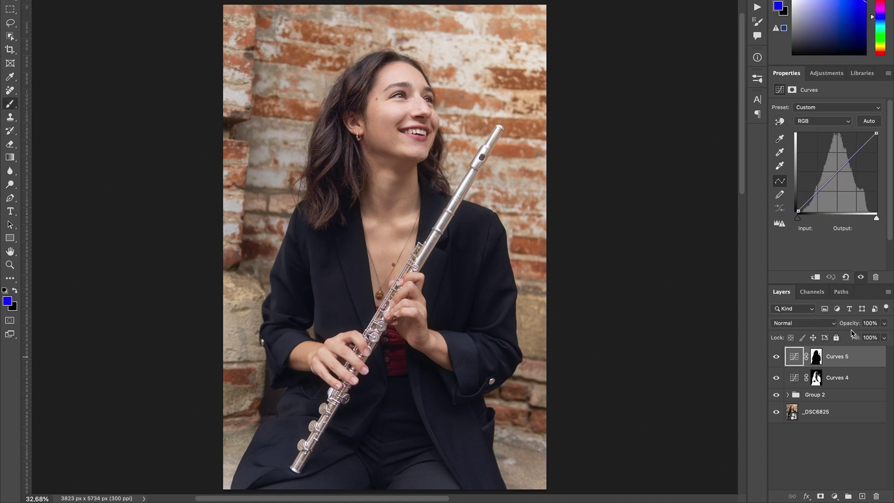
pyautogui.moveTo(850, 324); pyautogui.dragTo(843, 325)
pyautogui.click(777, 357)
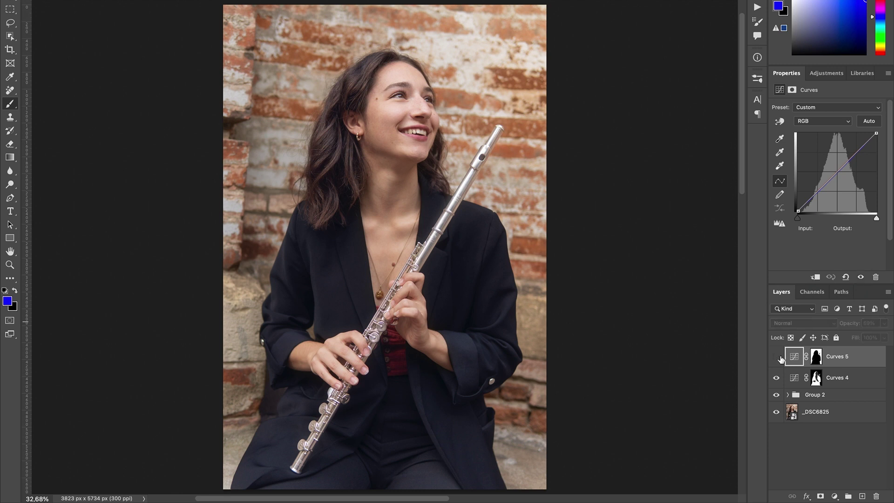
pyautogui.click(778, 357)
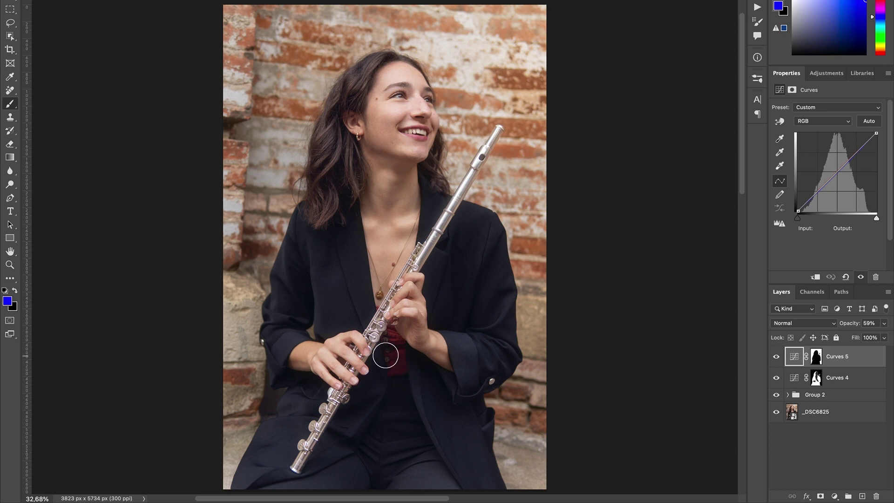
# Add another Curves adjustment layer and raise its Red channel at the red top's tone to output 48 at input 41.
pyautogui.click(832, 74)
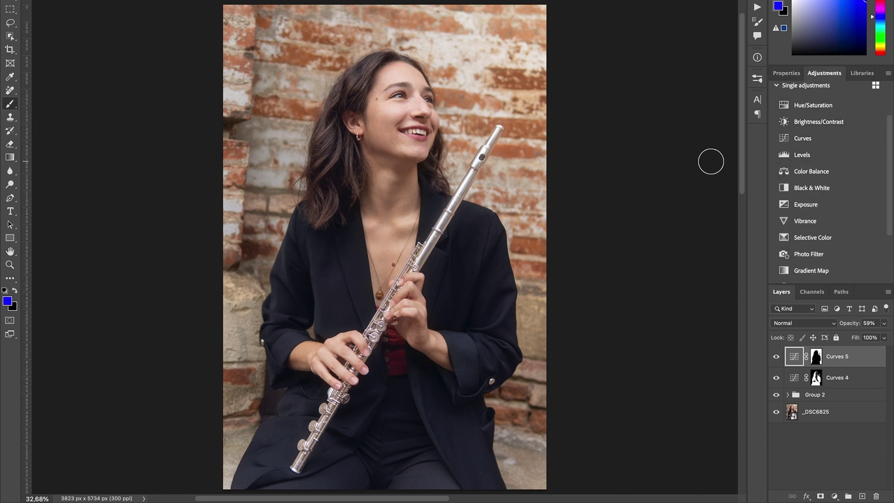
pyautogui.click(830, 142)
pyautogui.click(811, 121)
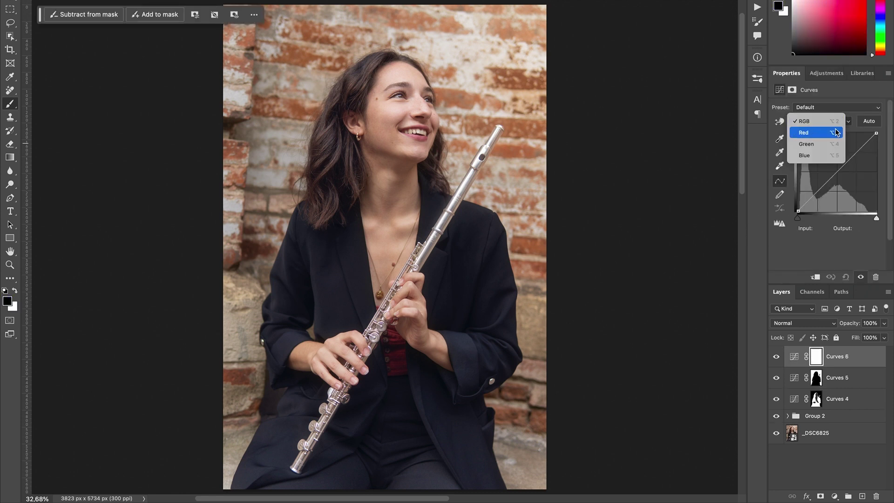
pyautogui.click(834, 135)
pyautogui.click(781, 123)
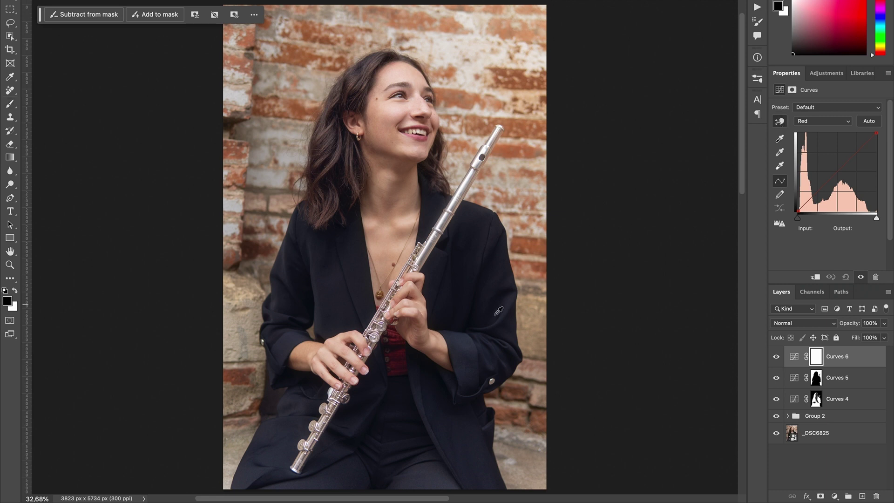
pyautogui.click(404, 353)
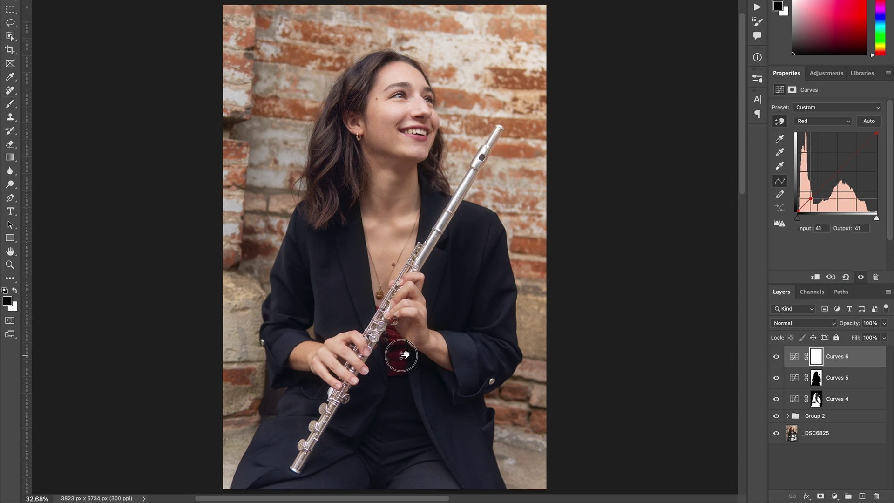
pyautogui.moveTo(401, 355); pyautogui.dragTo(407, 347)
# Invert the newest Curves layer's mask to black so its red tint is hidden everywhere.
pyautogui.press('b')
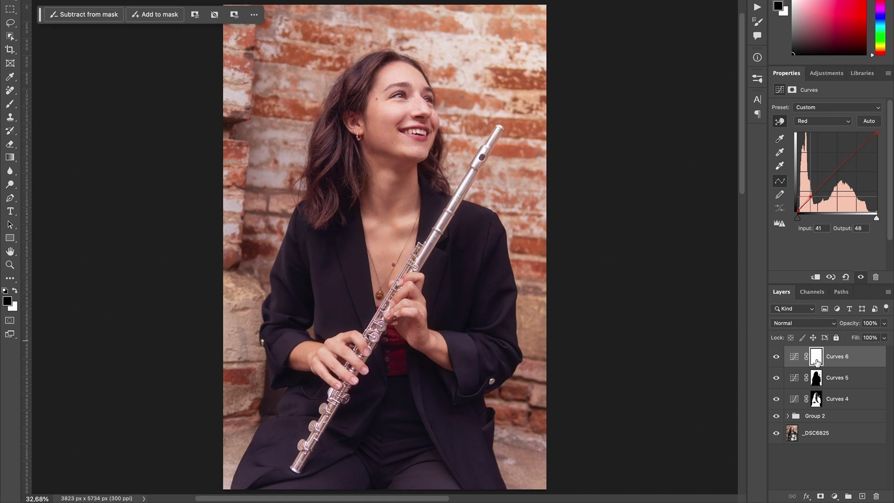
pyautogui.click(816, 359)
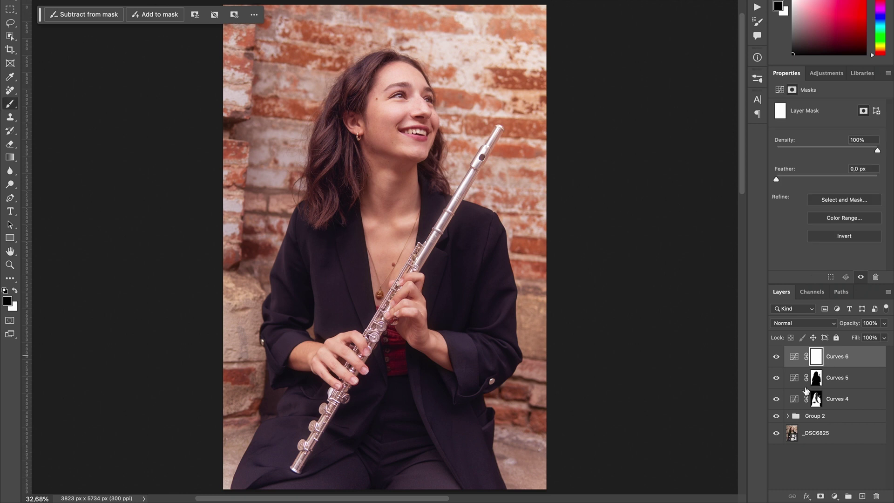
pyautogui.press('super+i')
# Paint white on the mask over the red top between the lapels, and touch up its edge beside the flute with black.
pyautogui.press('x')
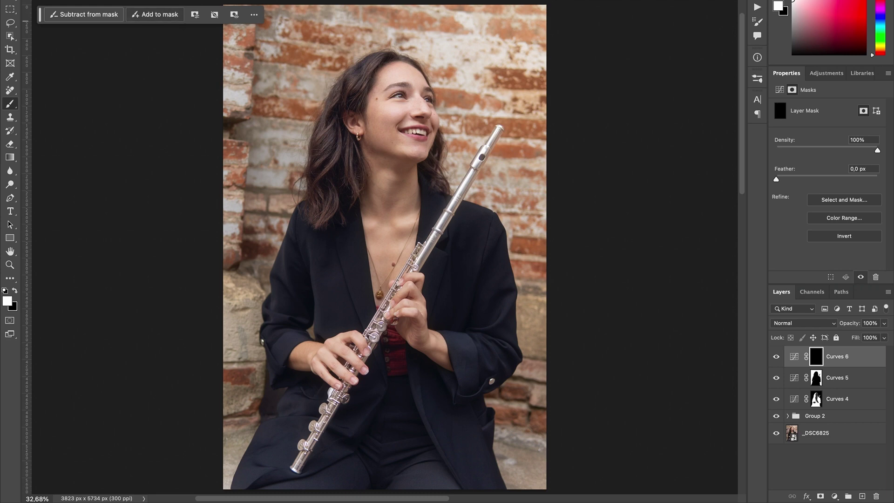
pyautogui.press('super+1')
pyautogui.moveTo(408, 347); pyautogui.dragTo(328, 48)
pyautogui.moveTo(368, 300)
pyautogui.mouseDown()
pyautogui.moveTo(405, 298)
pyautogui.moveTo(290, 295)
pyautogui.mouseUp()
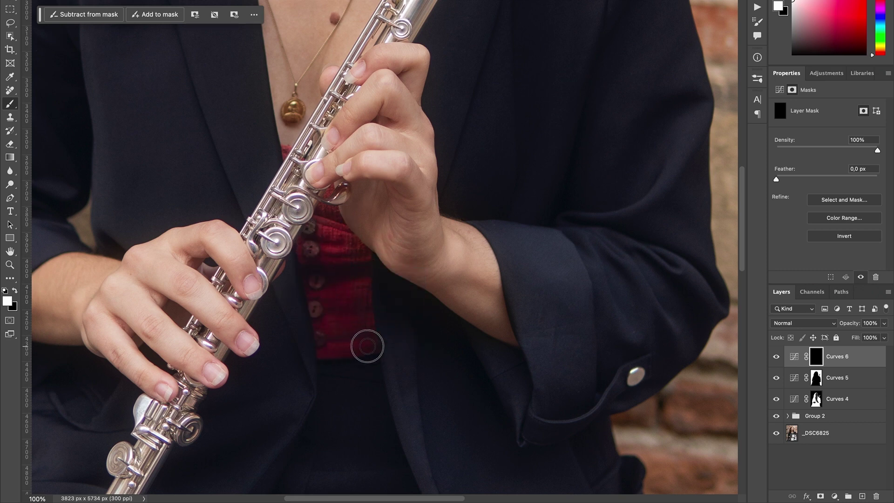
pyautogui.moveTo(318, 233); pyautogui.dragTo(310, 240)
pyautogui.moveTo(333, 196); pyautogui.dragTo(330, 192)
pyautogui.moveTo(285, 149); pyautogui.dragTo(316, 148)
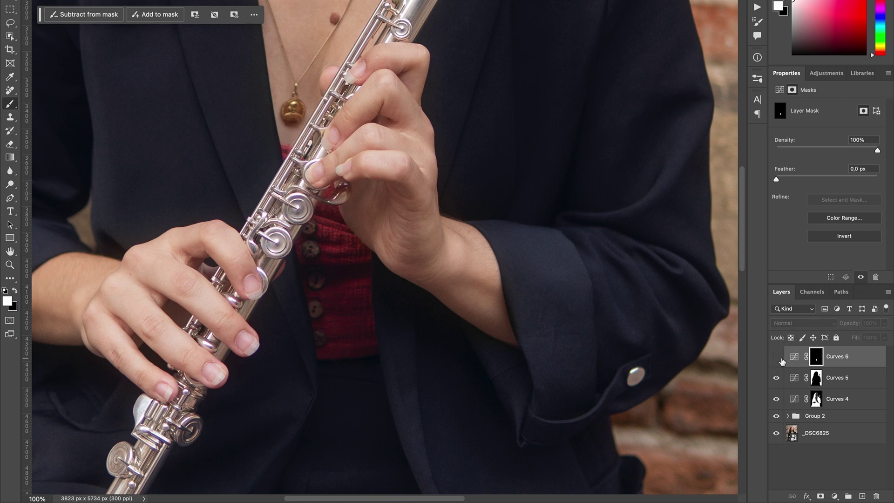
pyautogui.press('x')
pyautogui.moveTo(304, 231); pyautogui.dragTo(306, 231)
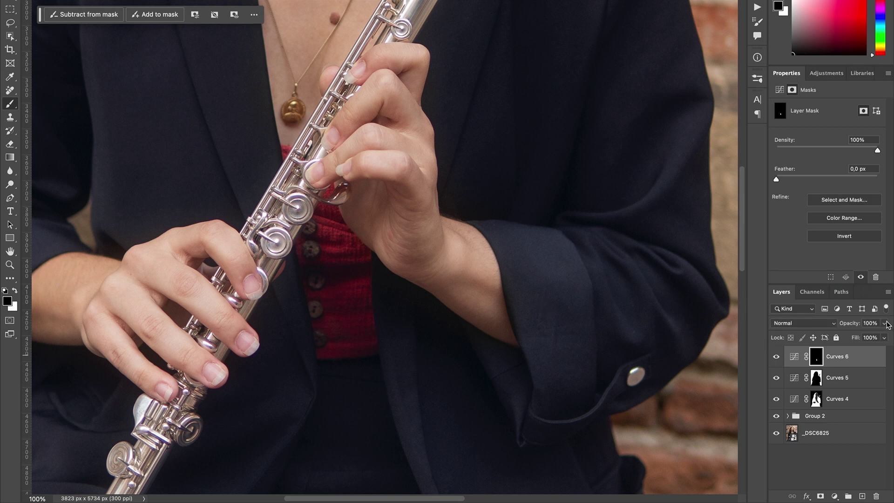
# Reduce the opacity of the red top's Curves layer to 52%.
pyautogui.click(793, 357)
pyautogui.moveTo(852, 322); pyautogui.dragTo(823, 315)
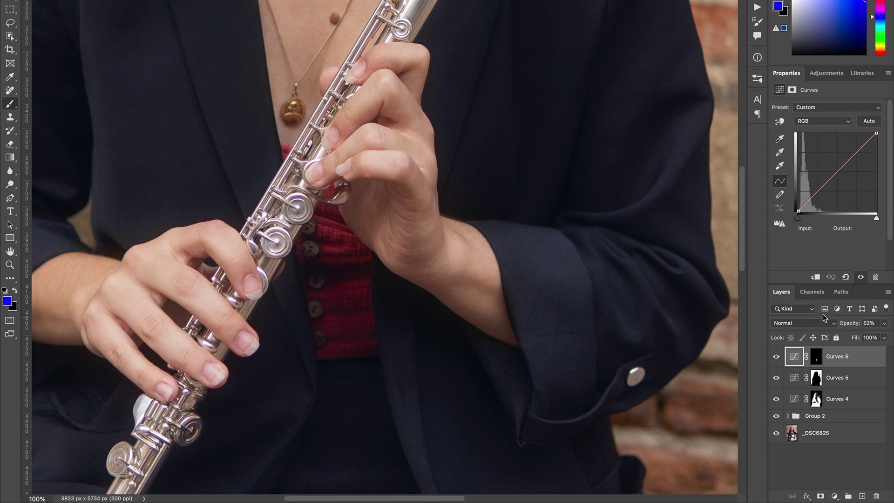
pyautogui.hotkey('ctrl', '0')
# Select all three Curves layers and compare the photo with and without them.
pyautogui.keyDown('shift'); pyautogui.click(854, 400); pyautogui.keyUp('shift')
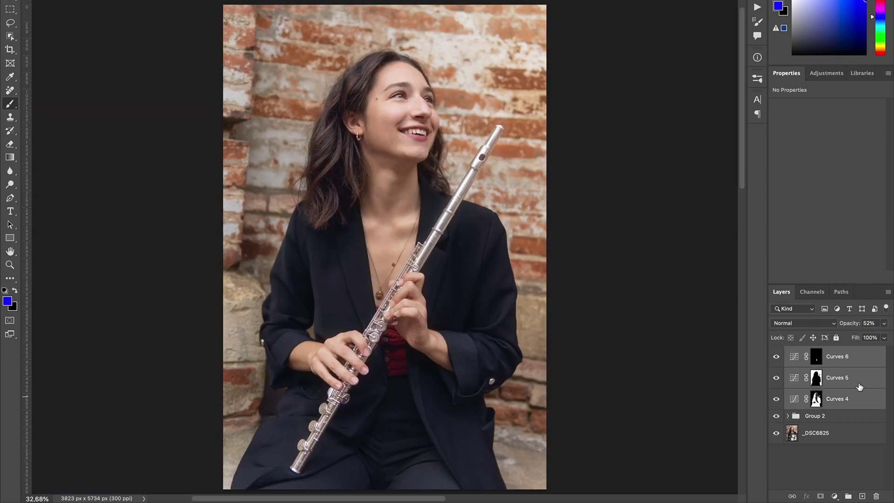
pyautogui.hotkey('ctrl', ',')
pyautogui.hotkey('ctrl', ',')
pyautogui.hotkey('ctrl', ',')
pyautogui.hotkey('ctrl', ',')
pyautogui.hotkey('ctrl', ',')
pyautogui.hotkey('ctrl', ',')
pyautogui.hotkey('ctrl', ',')
pyautogui.hotkey('ctrl', ',')
# Add a Gradient Map adjustment layer above the red top's Curves layer.
pyautogui.click(858, 359)
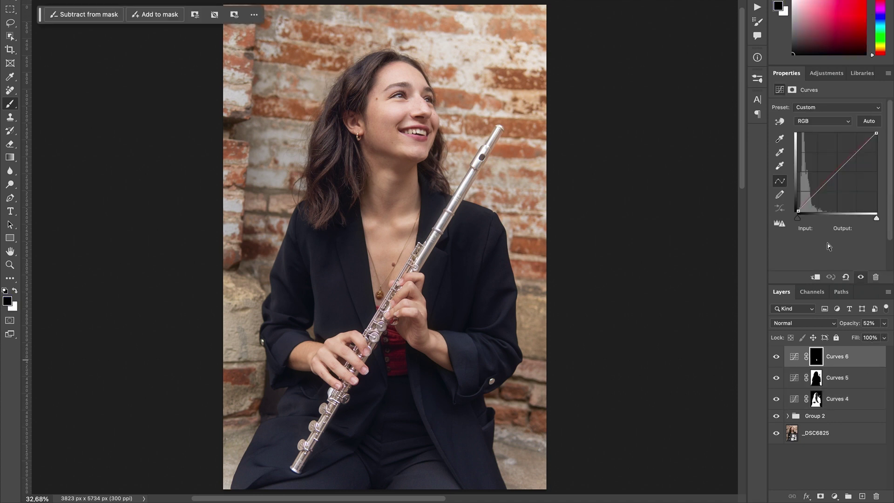
pyautogui.click(824, 74)
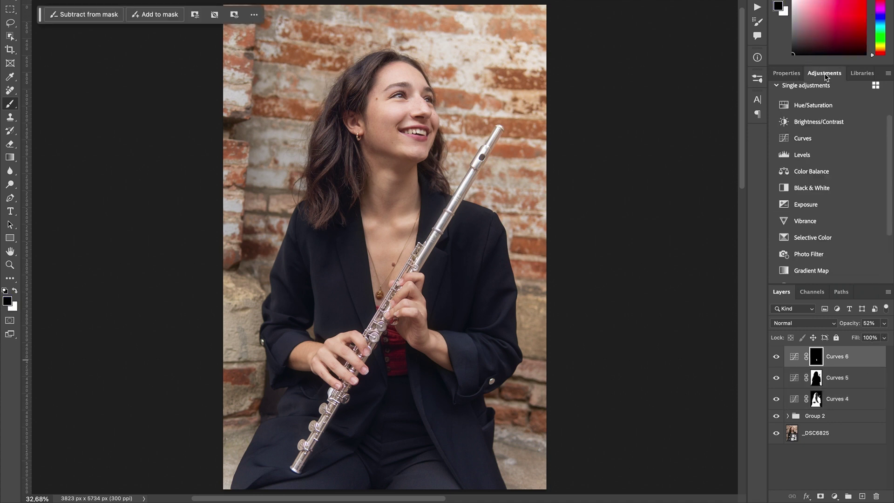
pyautogui.click(808, 272)
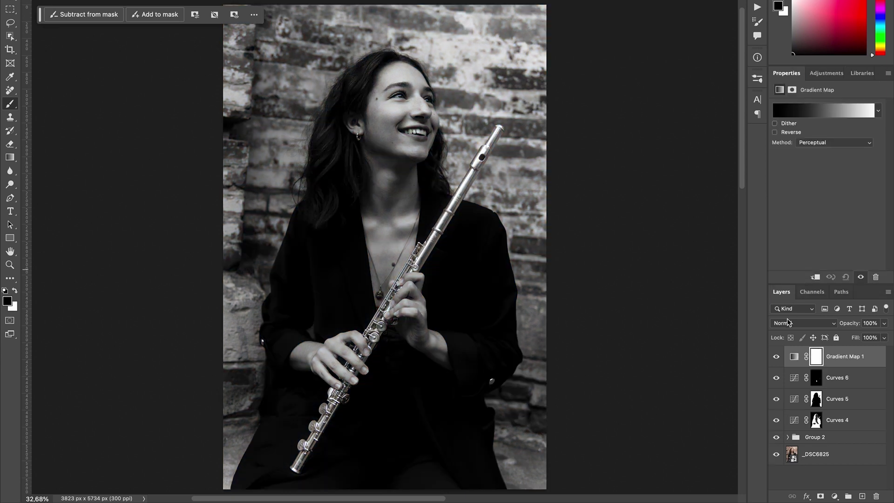
# Set the dark stop of the Gradient Map's gradient to the deep blue #12182c.
pyautogui.click(794, 357)
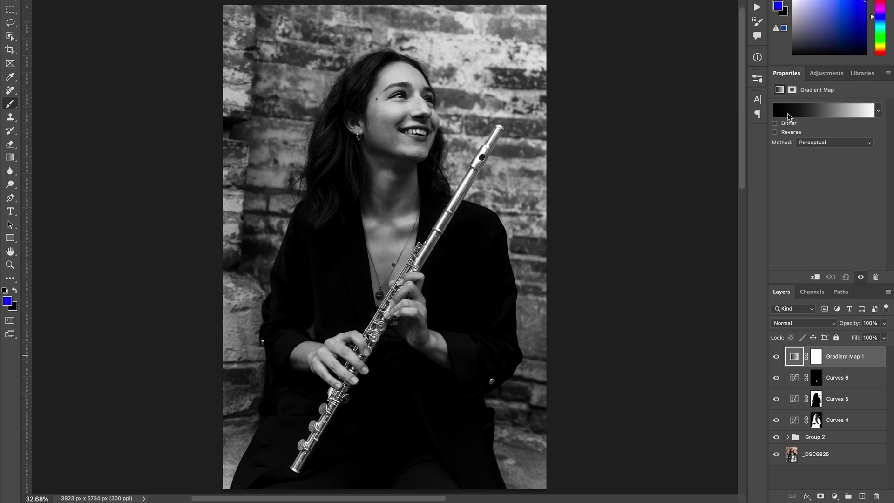
pyautogui.click(851, 111)
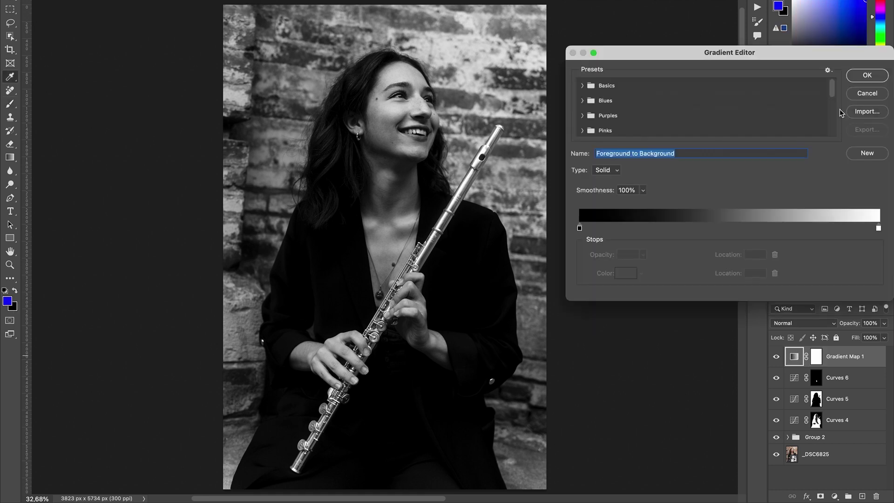
pyautogui.doubleClick(579, 228)
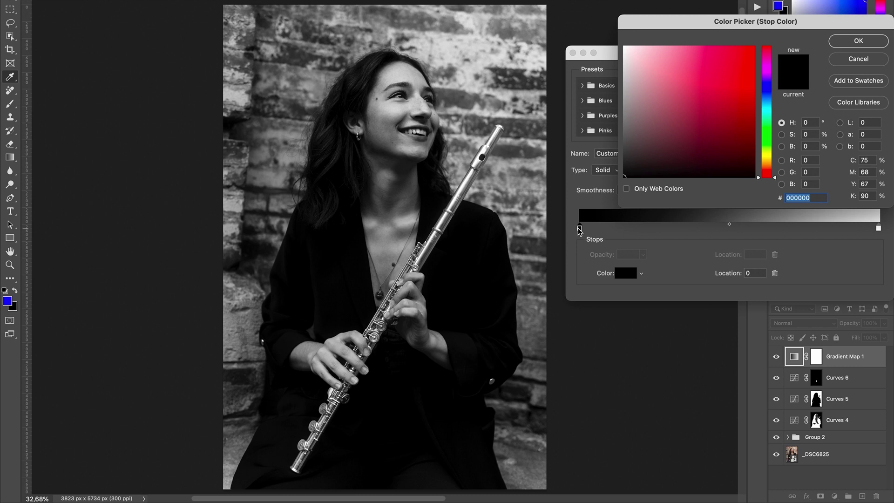
pyautogui.click(768, 98)
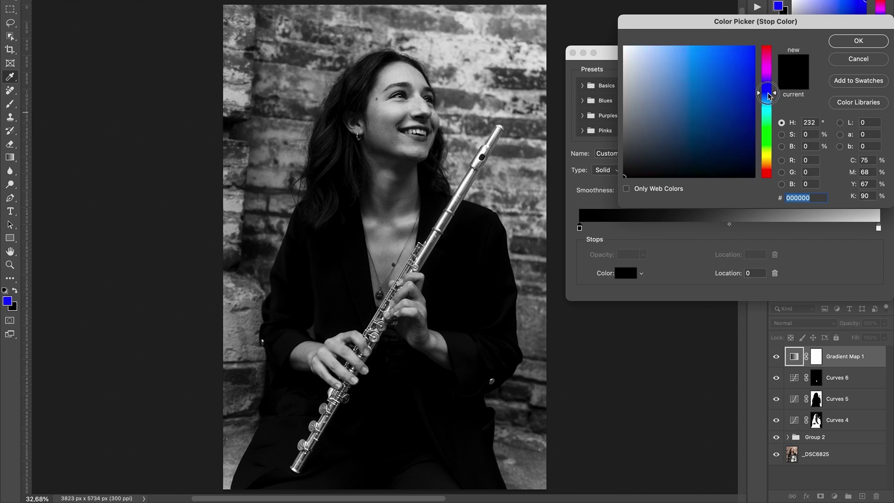
pyautogui.moveTo(769, 97); pyautogui.dragTo(769, 100)
pyautogui.moveTo(700, 121); pyautogui.dragTo(700, 154)
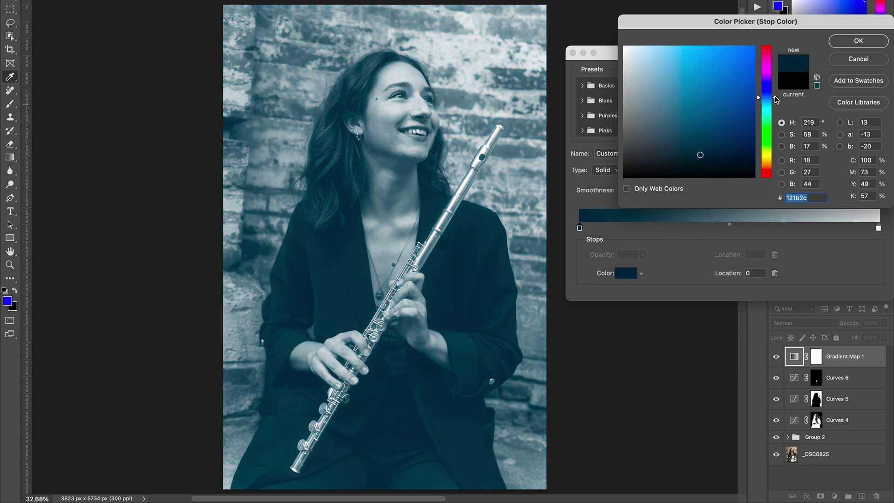
pyautogui.moveTo(776, 98); pyautogui.dragTo(776, 96)
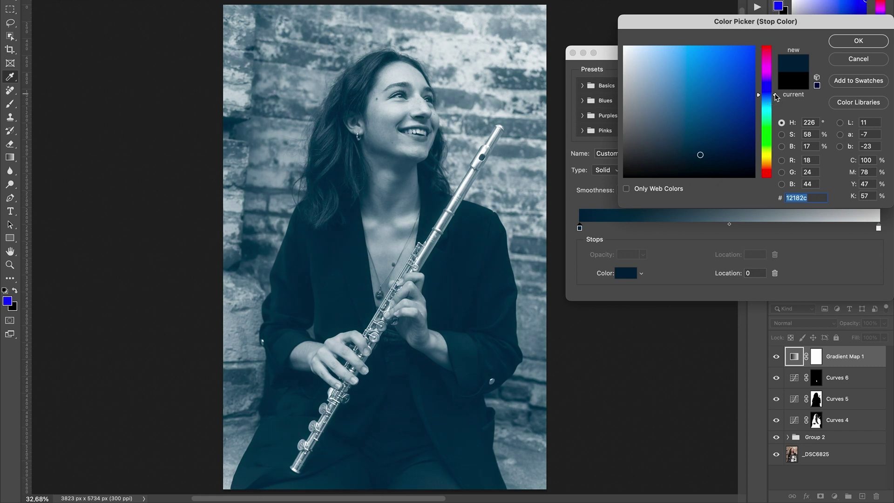
pyautogui.click(861, 42)
# Set the gradient's white stop to the warm peach #f2dbb4 and apply the edited gradient.
pyautogui.click(878, 229)
pyautogui.click(621, 277)
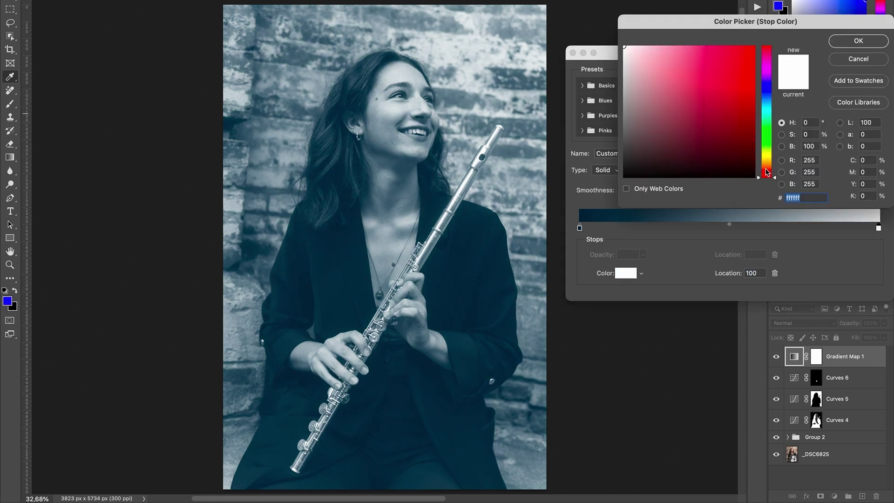
pyautogui.moveTo(775, 179); pyautogui.dragTo(777, 164)
pyautogui.moveTo(696, 91); pyautogui.dragTo(652, 52)
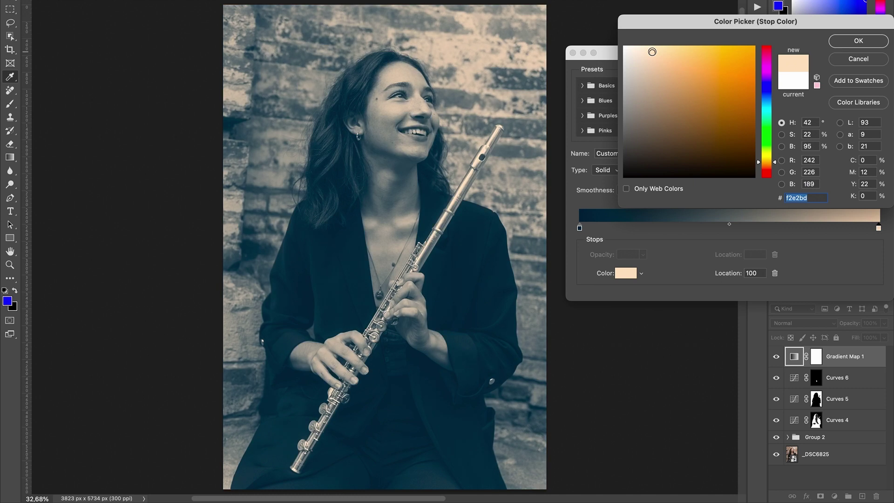
pyautogui.click(775, 164)
pyautogui.moveTo(775, 162); pyautogui.dragTo(774, 165)
pyautogui.moveTo(685, 83); pyautogui.dragTo(656, 52)
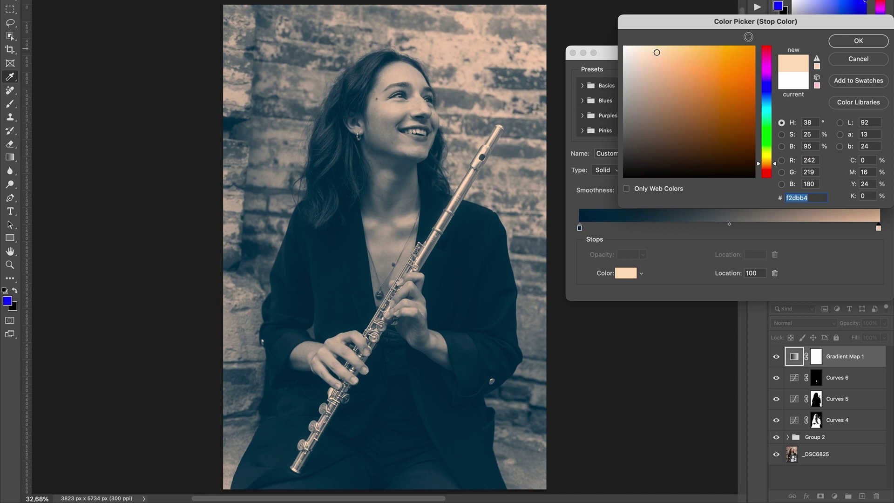
pyautogui.click(860, 41)
pyautogui.click(868, 78)
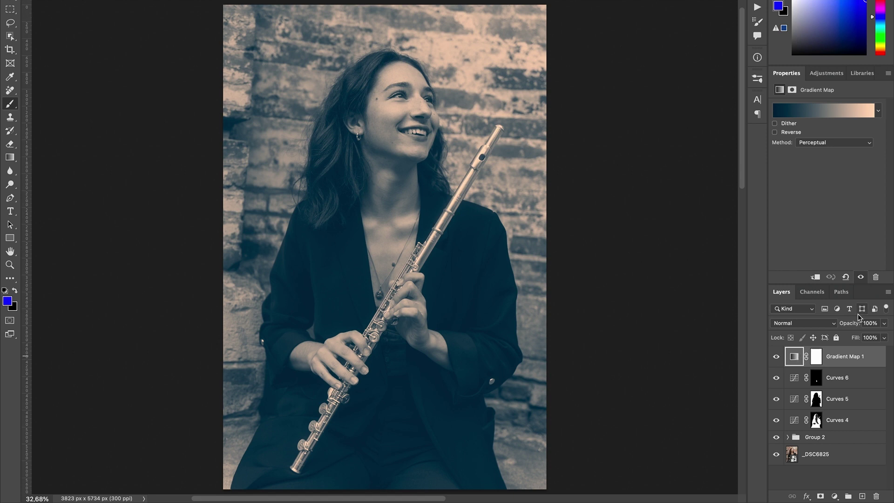
# Reduce the Gradient Map layer's opacity to 6% and compare the photo with and without the layer.
pyautogui.moveTo(852, 324); pyautogui.dragTo(784, 315)
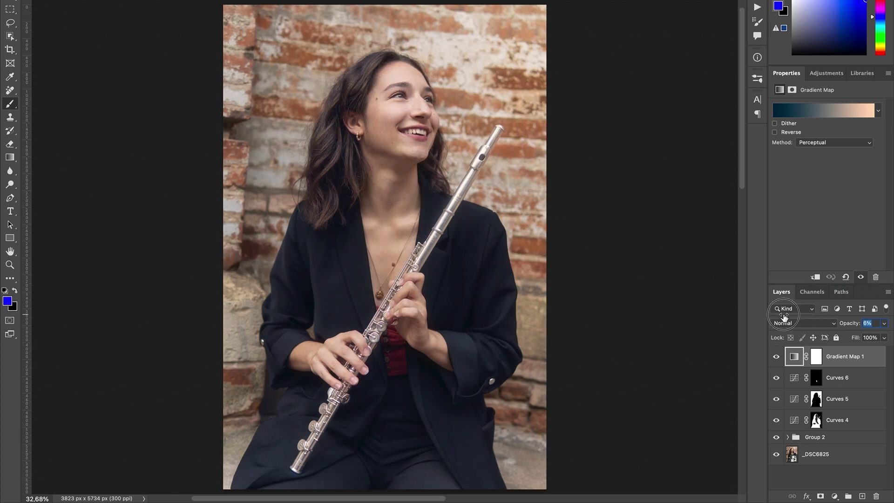
pyautogui.click(776, 357)
pyautogui.click(776, 357)
pyautogui.click(776, 357)
pyautogui.click(776, 357)
pyautogui.click(777, 357)
pyautogui.click(776, 356)
# Select the Gradient Map and all three Curves layers and compare the photo with and without them.
pyautogui.keyDown('shift'); pyautogui.click(842, 421); pyautogui.keyUp('shift')
pyautogui.hotkey('ctrl', ',')
pyautogui.hotkey('ctrl', ',')
# Raise the opacity of the background's Curves layer and lower the Gradient Map layer's opacity to 2%.
pyautogui.click(838, 401)
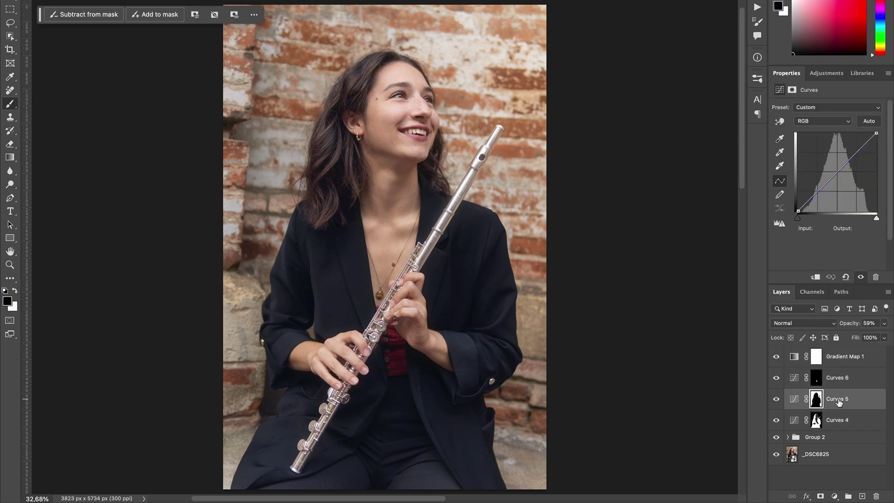
pyautogui.moveTo(850, 325); pyautogui.dragTo(891, 318)
pyautogui.click(833, 420)
pyautogui.click(840, 378)
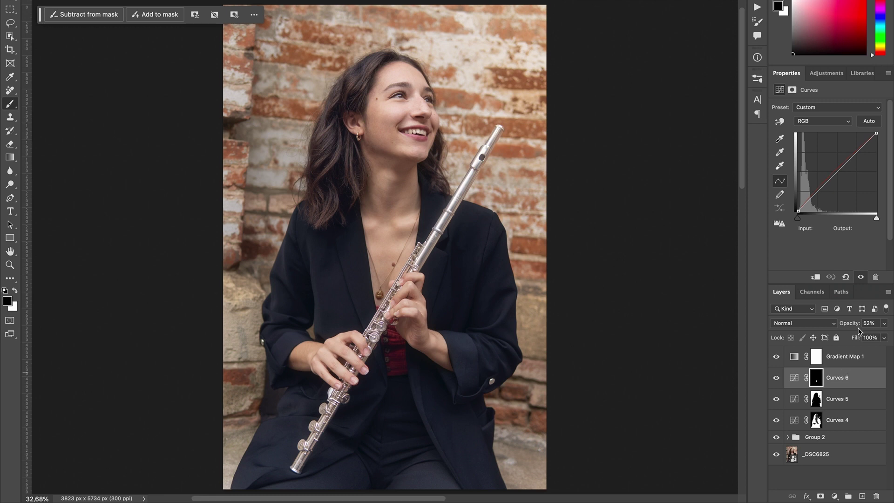
pyautogui.click(844, 359)
pyautogui.moveTo(853, 324); pyautogui.dragTo(849, 323)
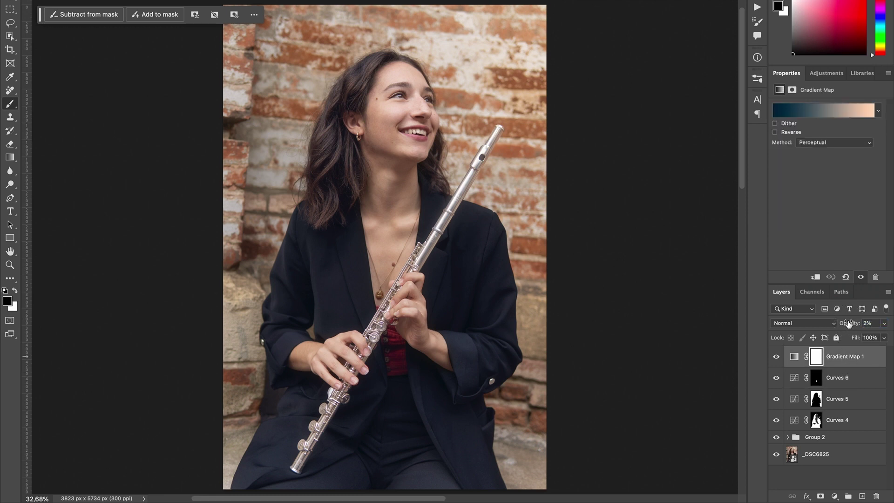
# Compare the photo before and after the complete color grade by toggling all four adjustment layers together.
pyautogui.keyDown('shift'); pyautogui.click(855, 422); pyautogui.keyUp('shift')
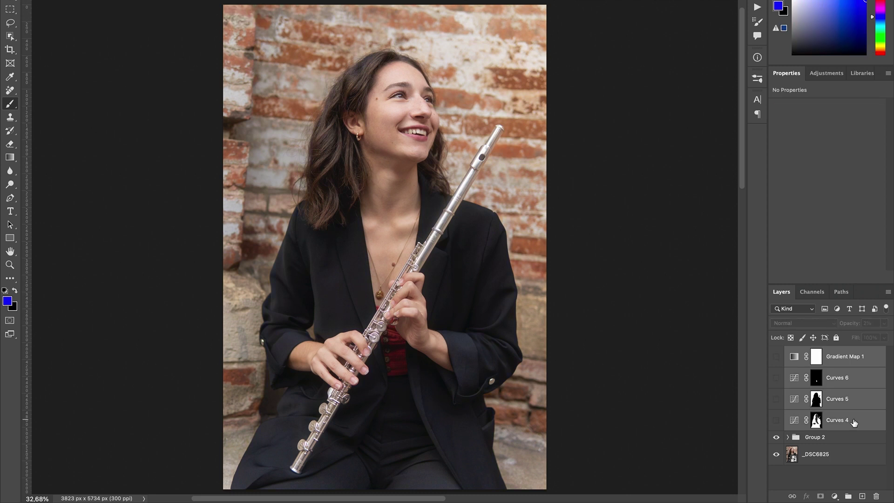
pyautogui.press('super+comma')
pyautogui.press('super+comma')
pyautogui.press('super+comma')
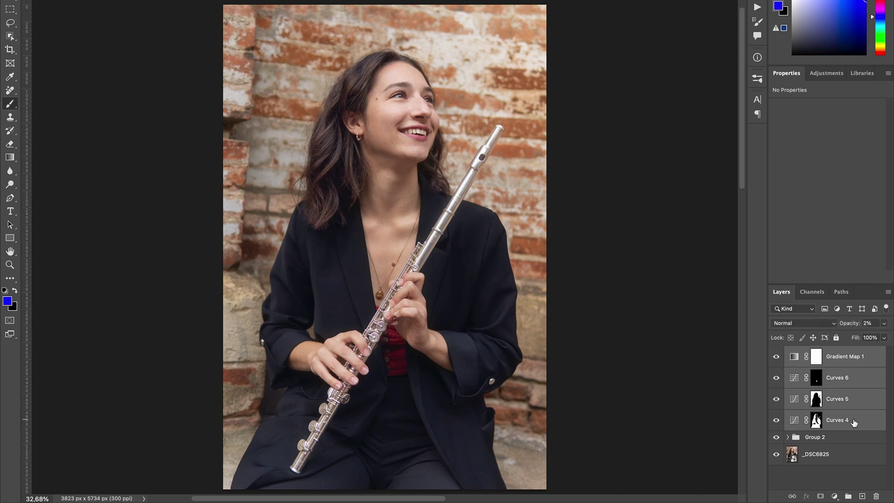